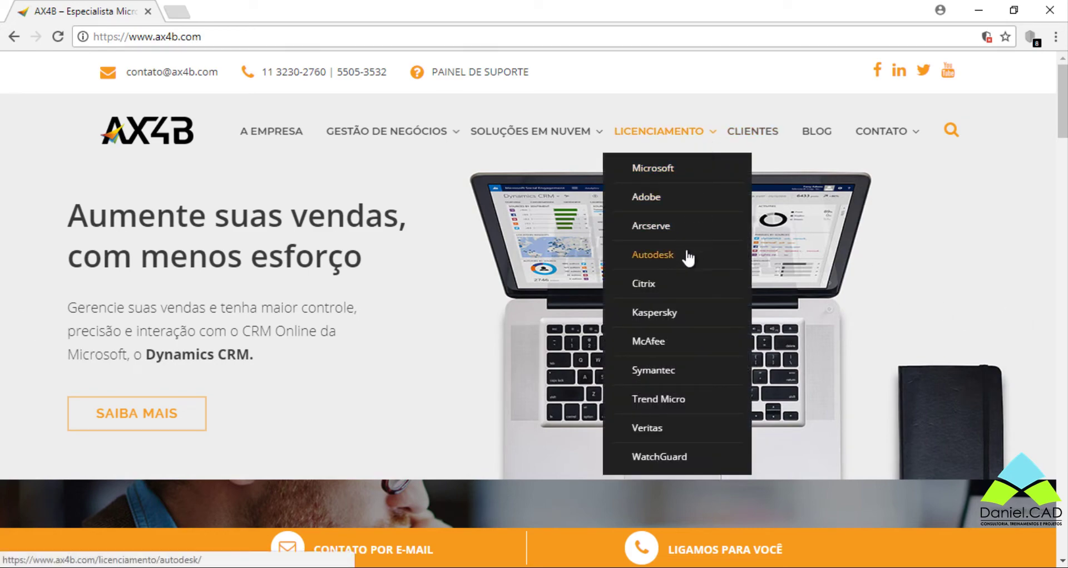
Go to the Autodesk licensing page on the AX4B website in Chrome
left_click(672, 257)
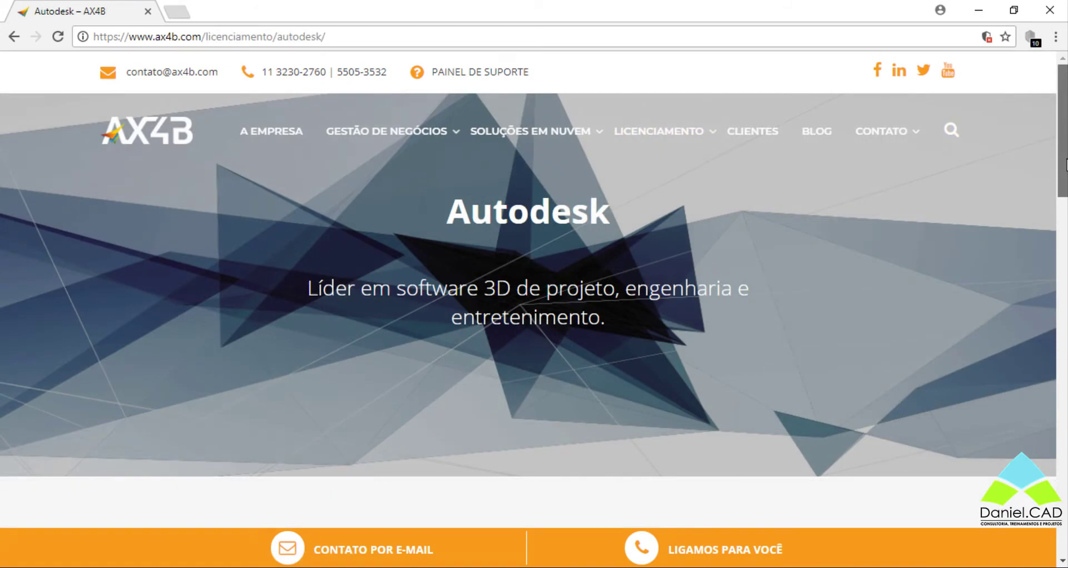
left_click_drag(1066, 165, 1067, 259)
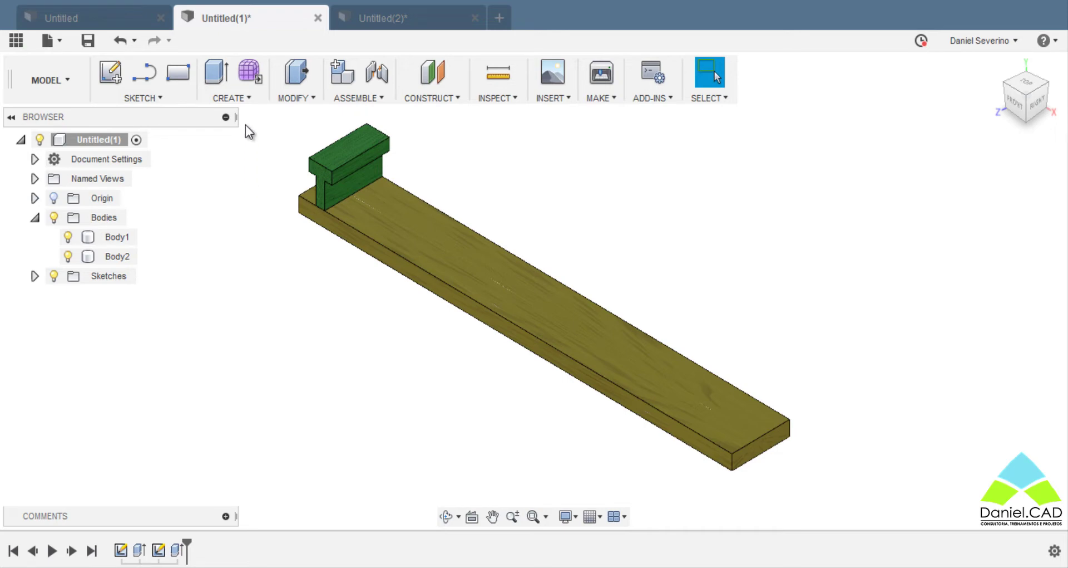
Expand the CREATE menu to reveal the Pattern options, including Rectangular Pattern
left_click(250, 98)
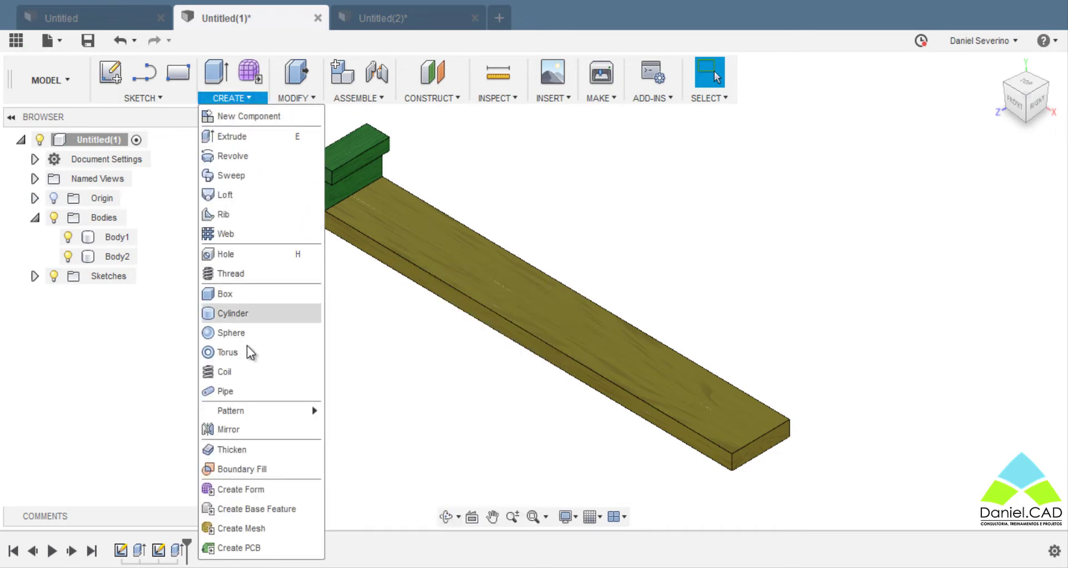
mouse_move(232, 409)
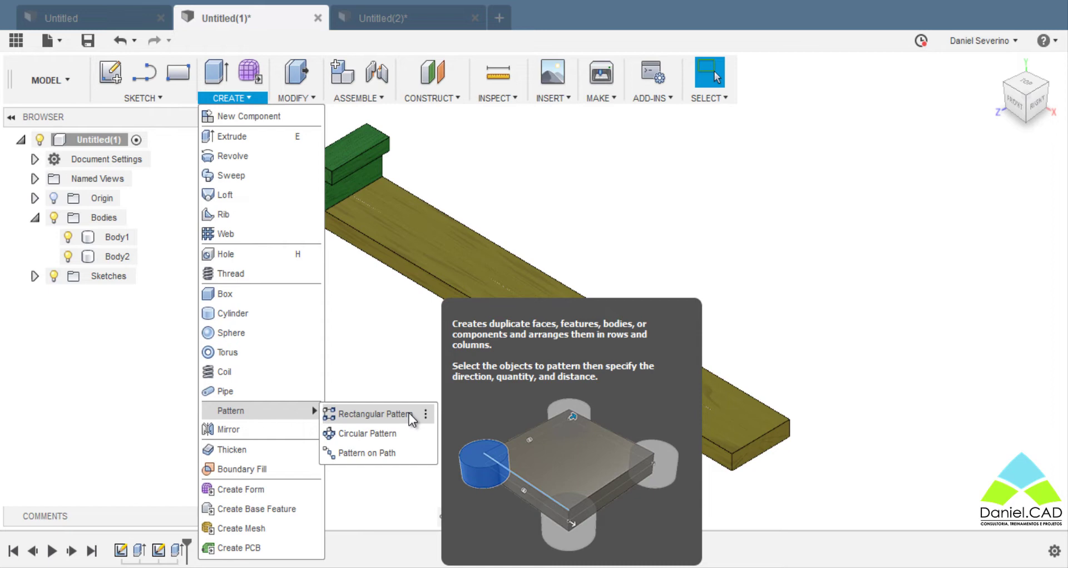
Start a Rectangular Pattern and move its dialog to the right edge, clear of the green T-block
left_click(409, 413)
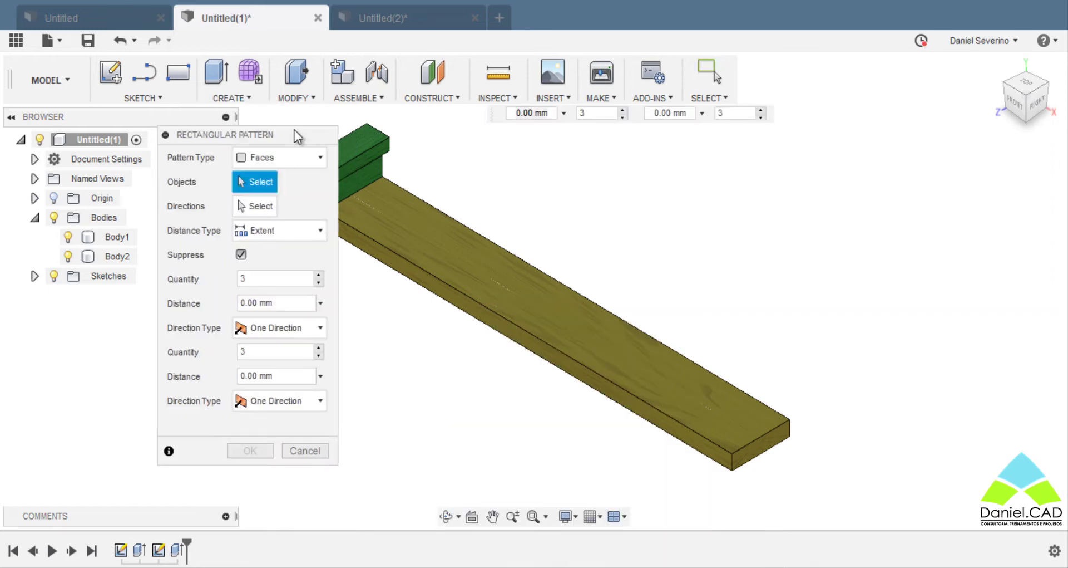
left_click_drag(295, 134, 382, 134)
left_click_drag(482, 133, 980, 118)
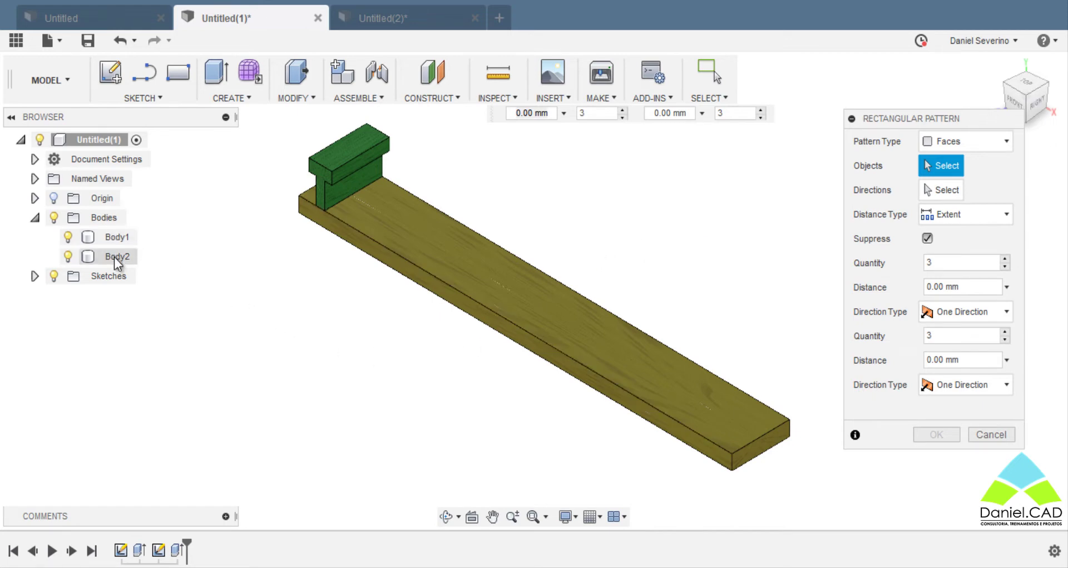
left_click(952, 139)
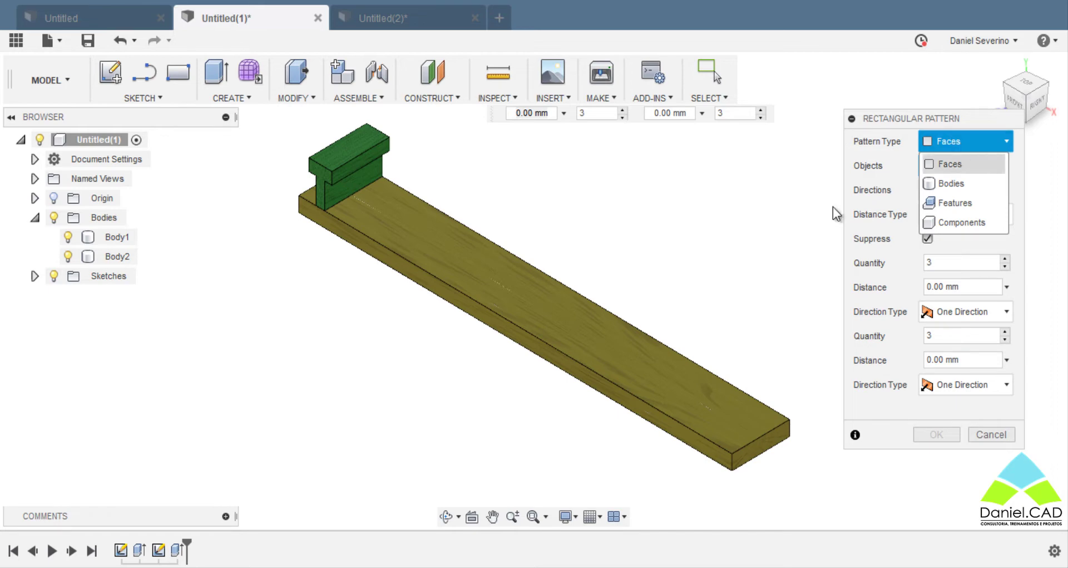
Set Pattern Type to Bodies and select the green T-block (Body2) as the object to pattern
left_click(958, 183)
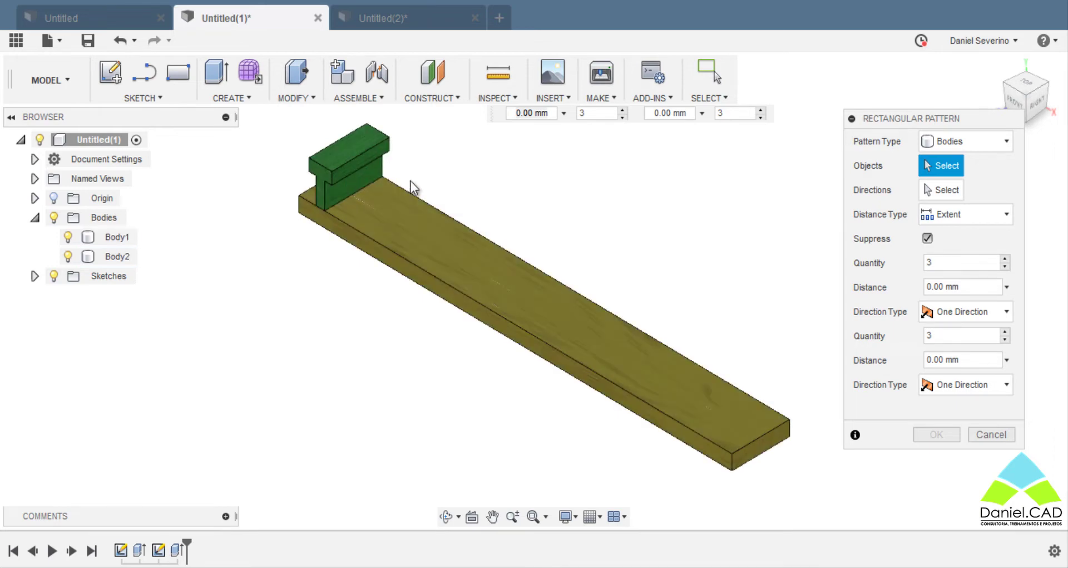
left_click(977, 141)
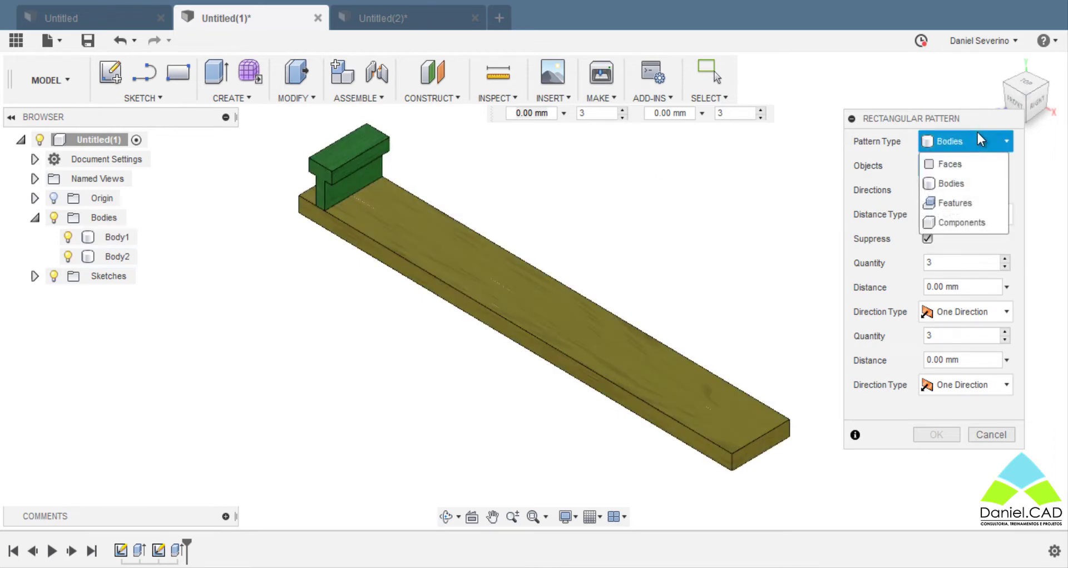
left_click(957, 206)
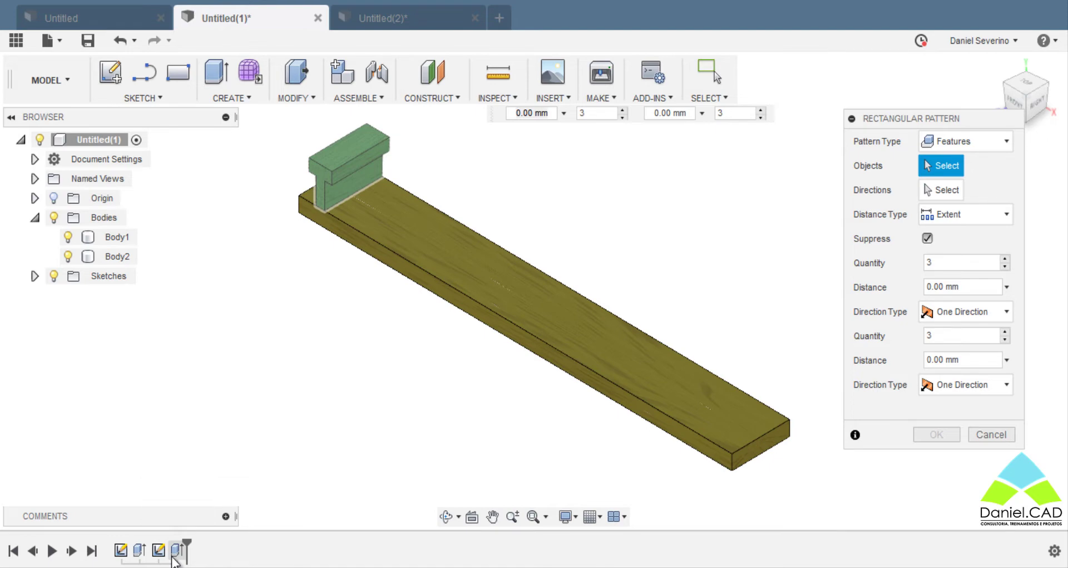
left_click(969, 147)
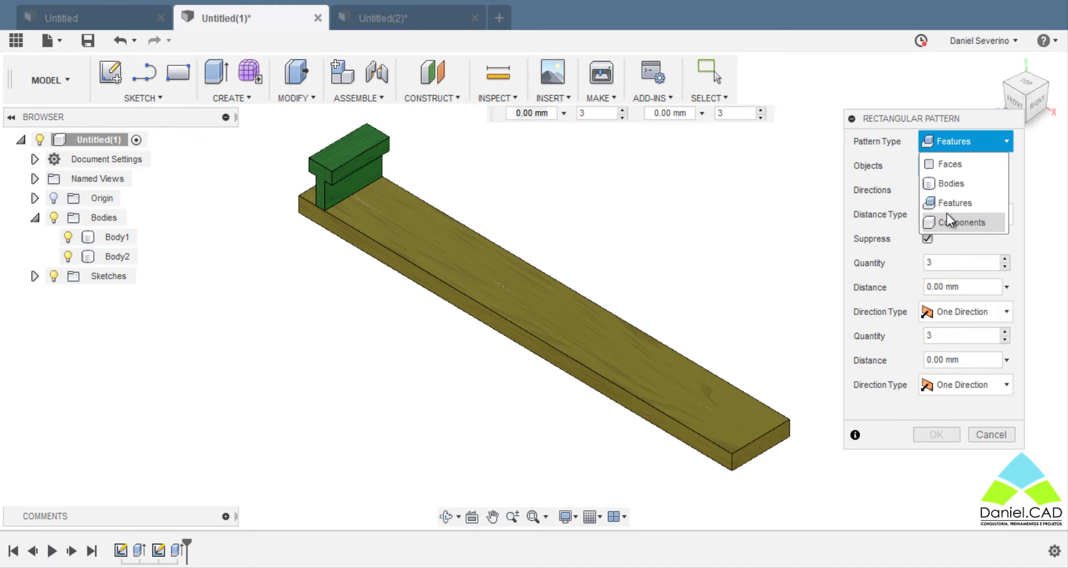
left_click(959, 185)
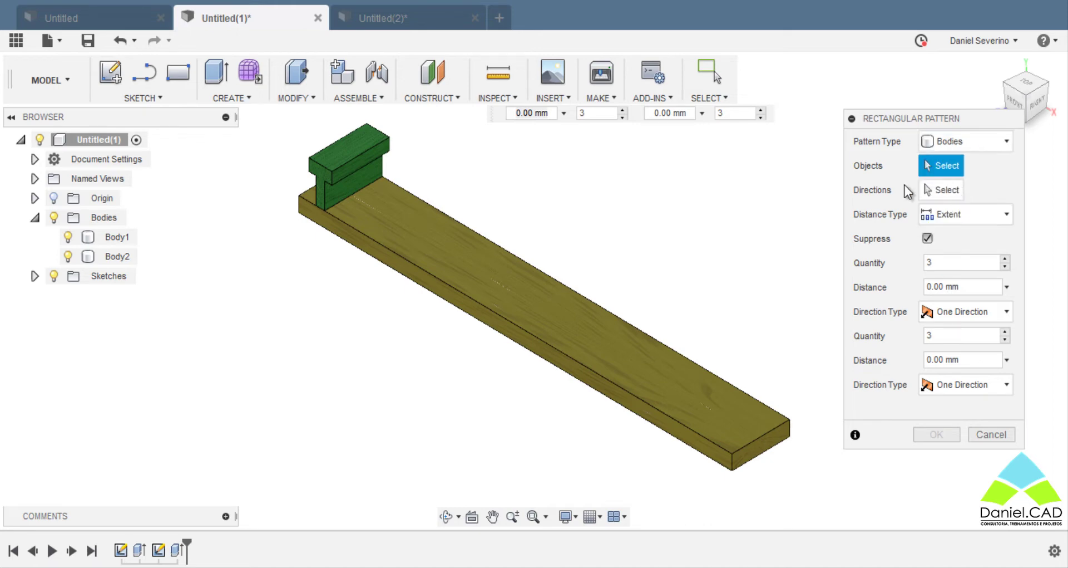
left_click(378, 159)
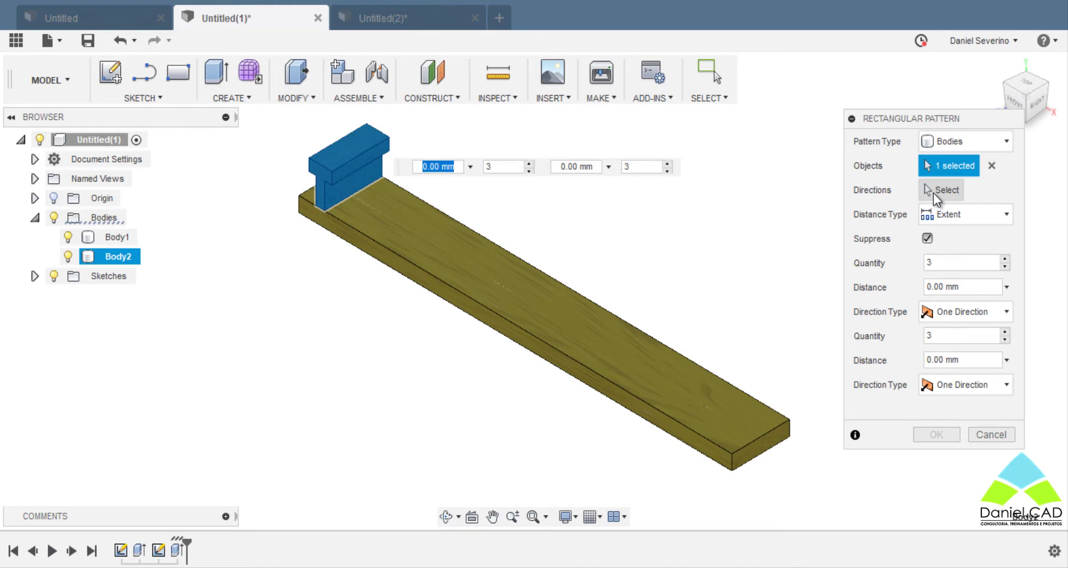
Use the plank's long edge as the first pattern direction
left_click(934, 193)
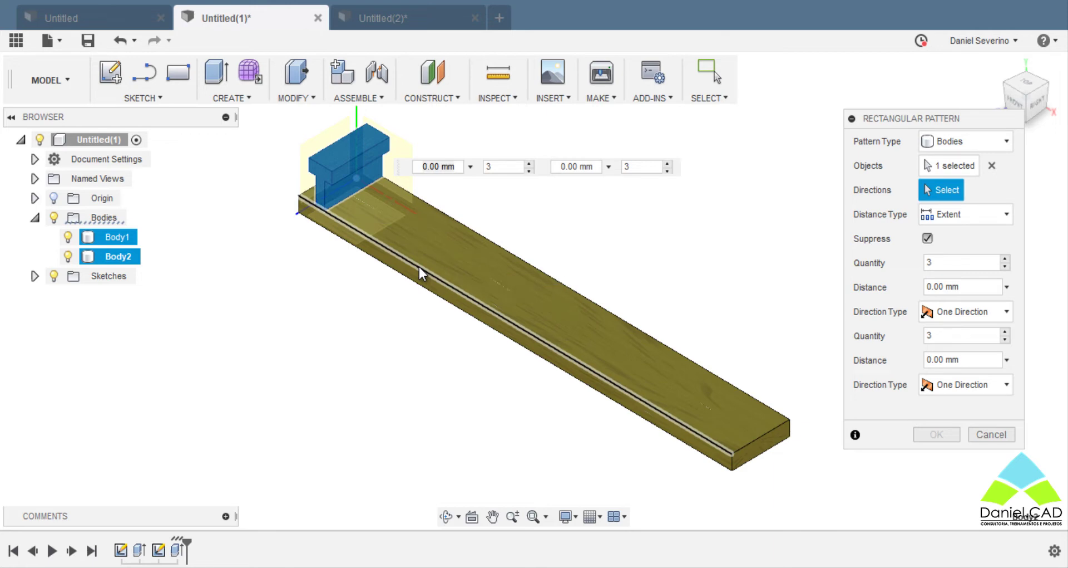
left_click(419, 266)
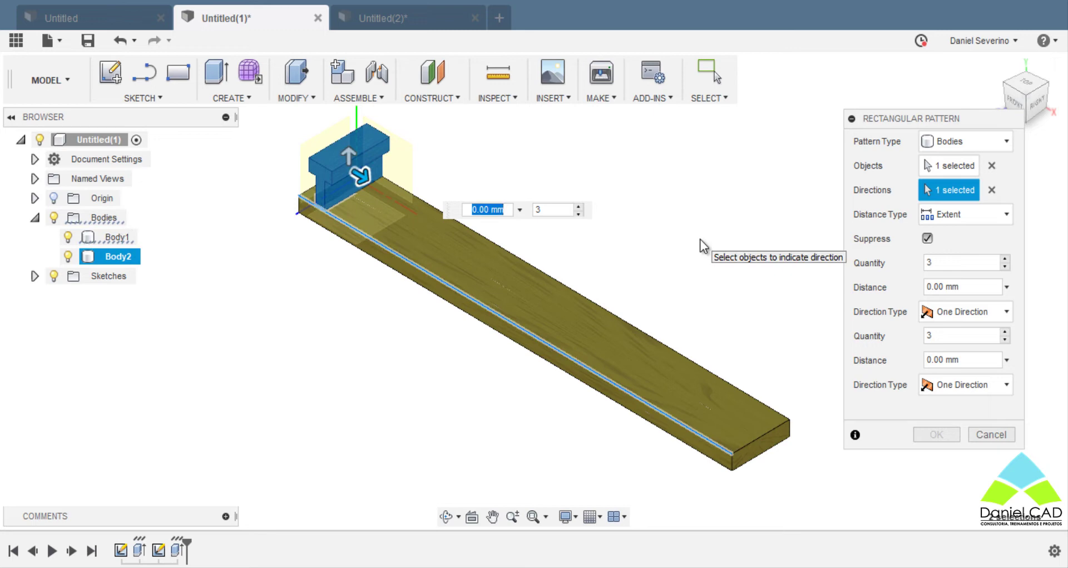
left_click_drag(360, 176, 362, 177)
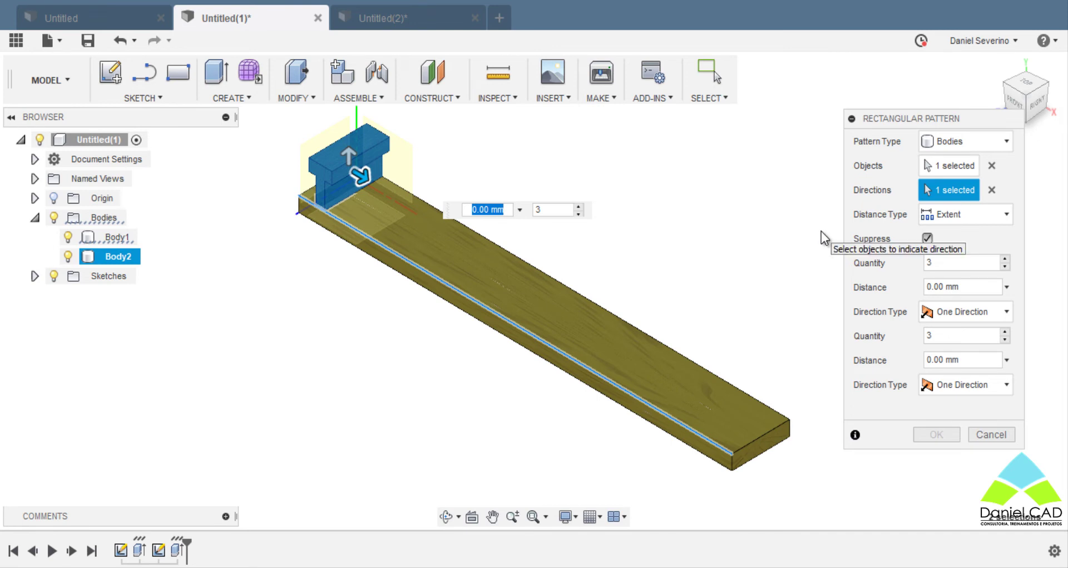
Keep Extent distance type with a 150 mm distance and set the quantity to 4 copies
left_click(954, 218)
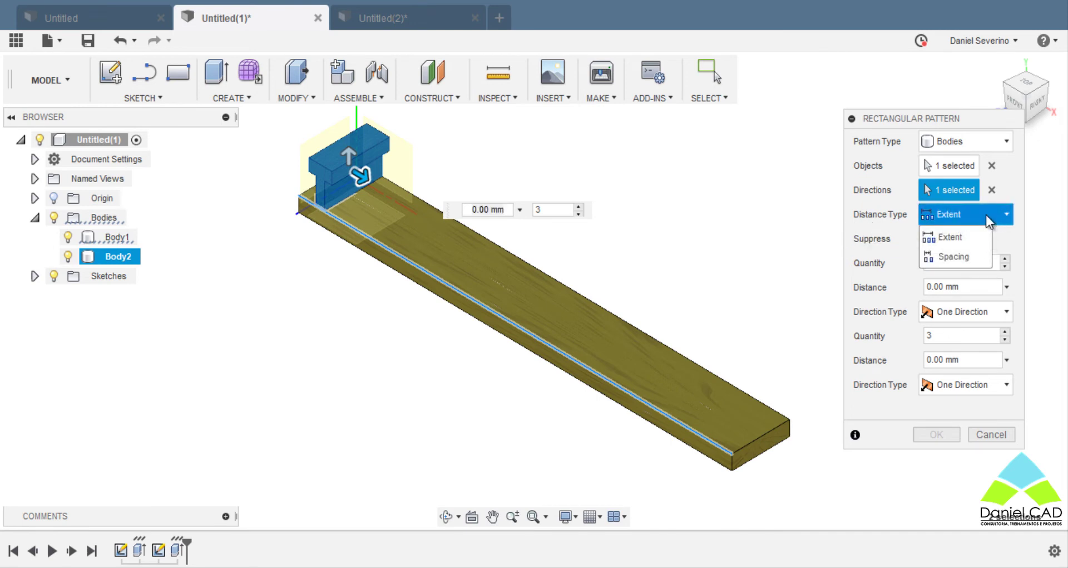
left_click(986, 215)
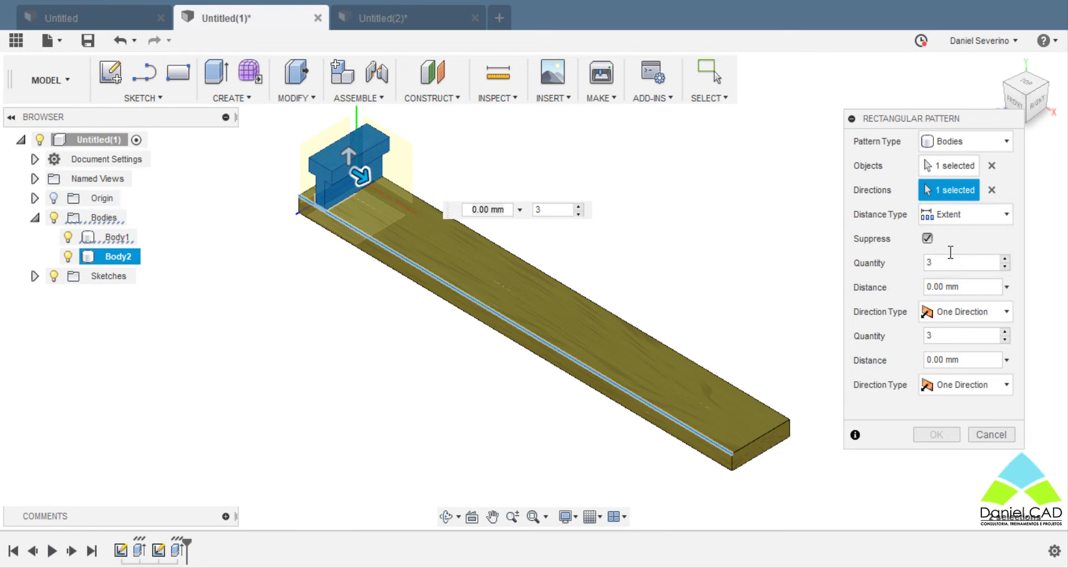
left_click_drag(965, 285, 924, 286)
type("150")
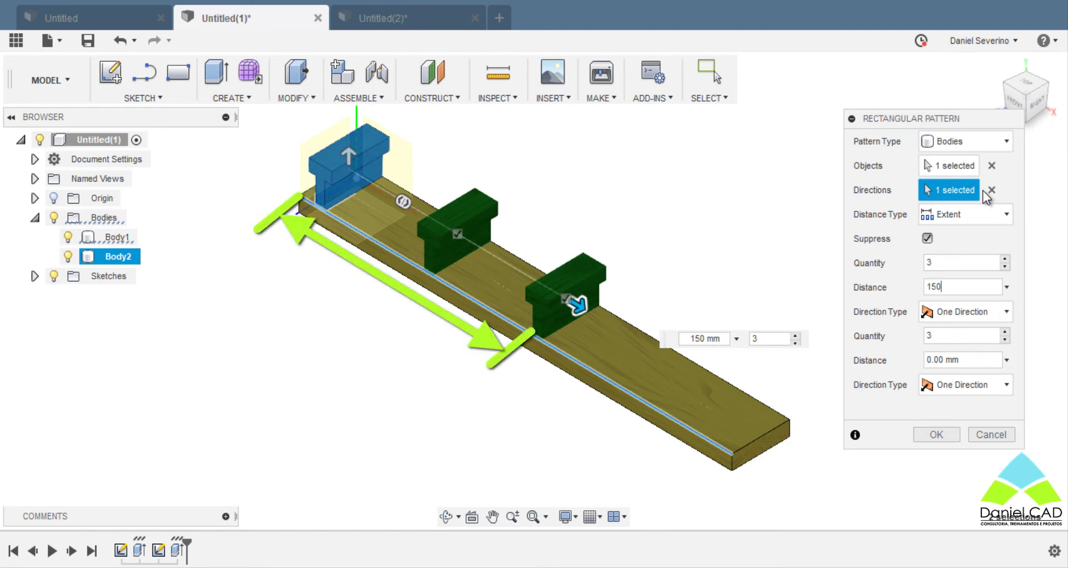
double_click(951, 262)
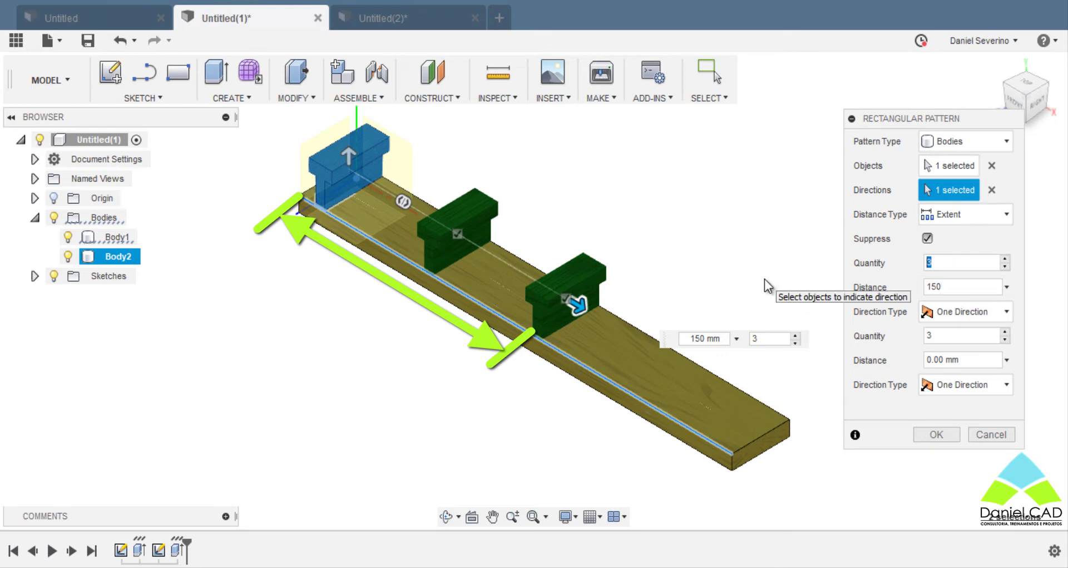
type("5")
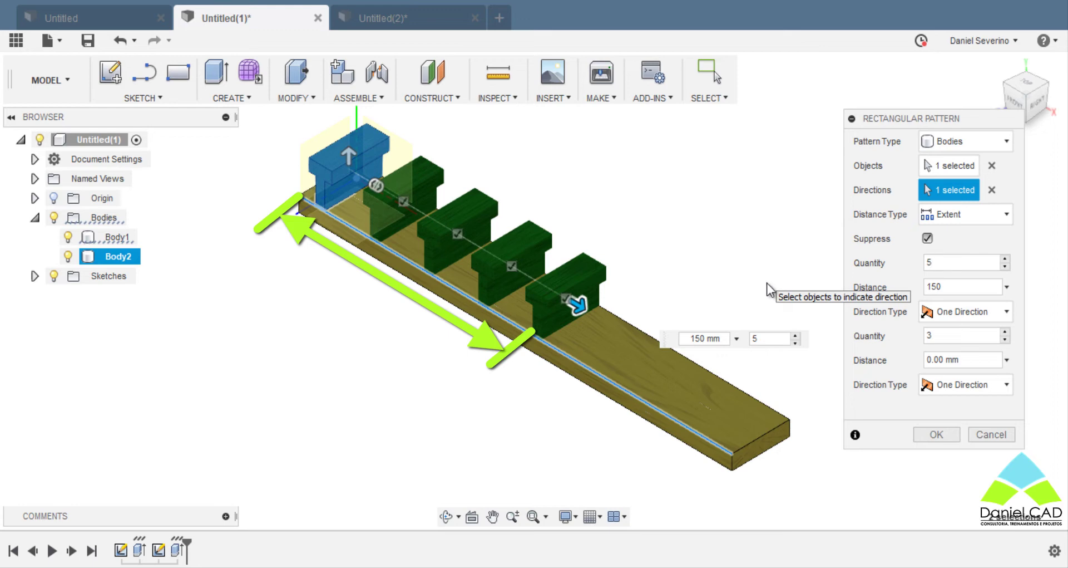
double_click(926, 263)
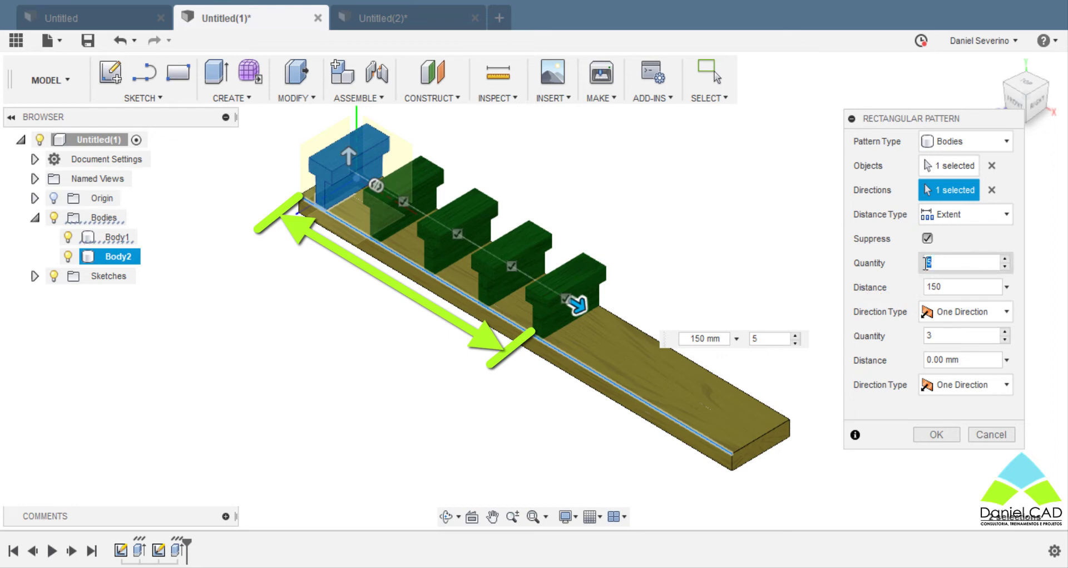
type("4")
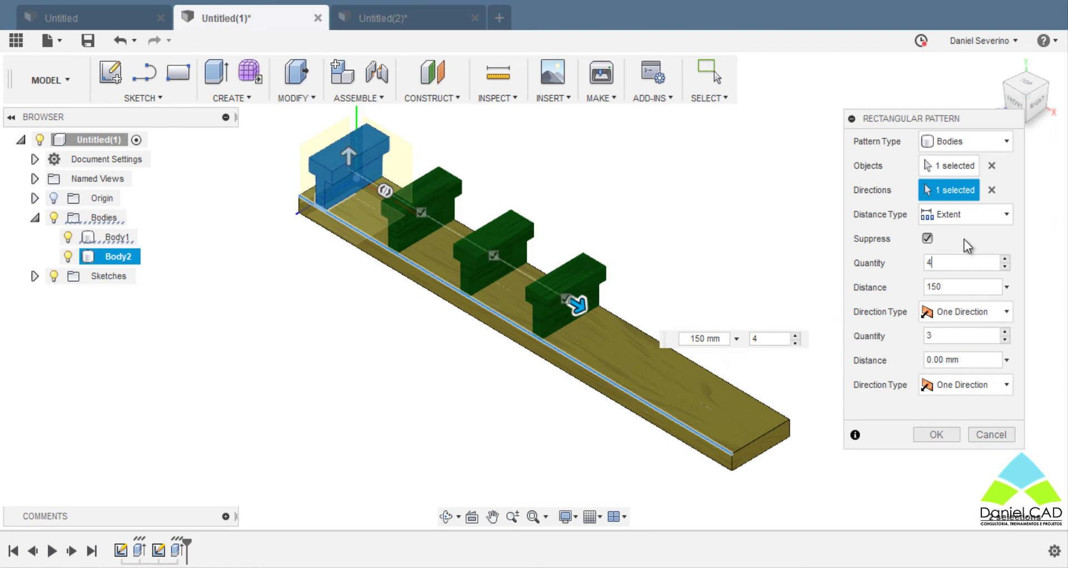
left_click(973, 214)
Switch to Spacing and set 3 copies spaced 80 mm apart
left_click(954, 256)
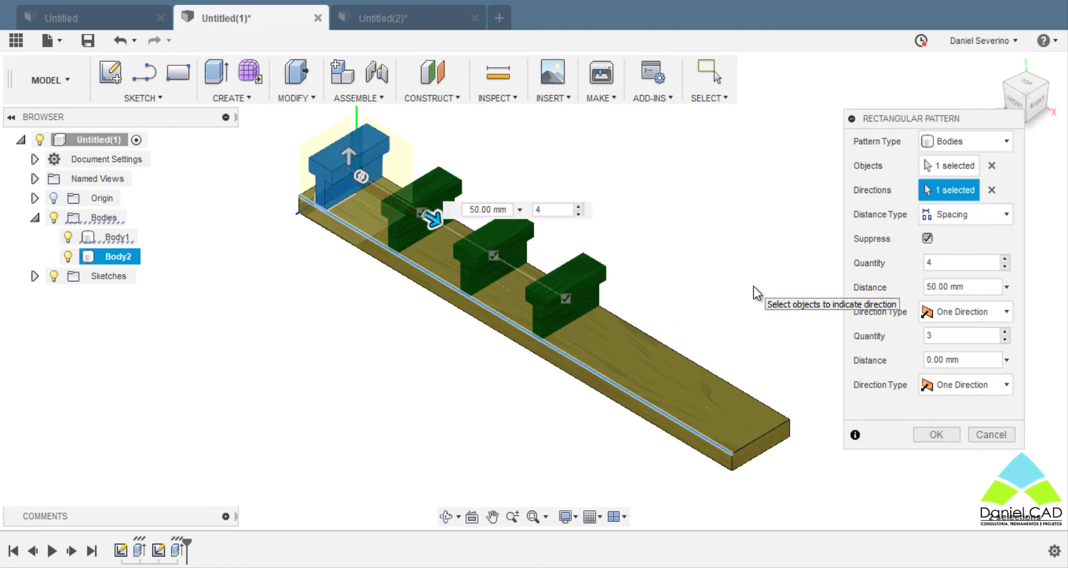
double_click(951, 267)
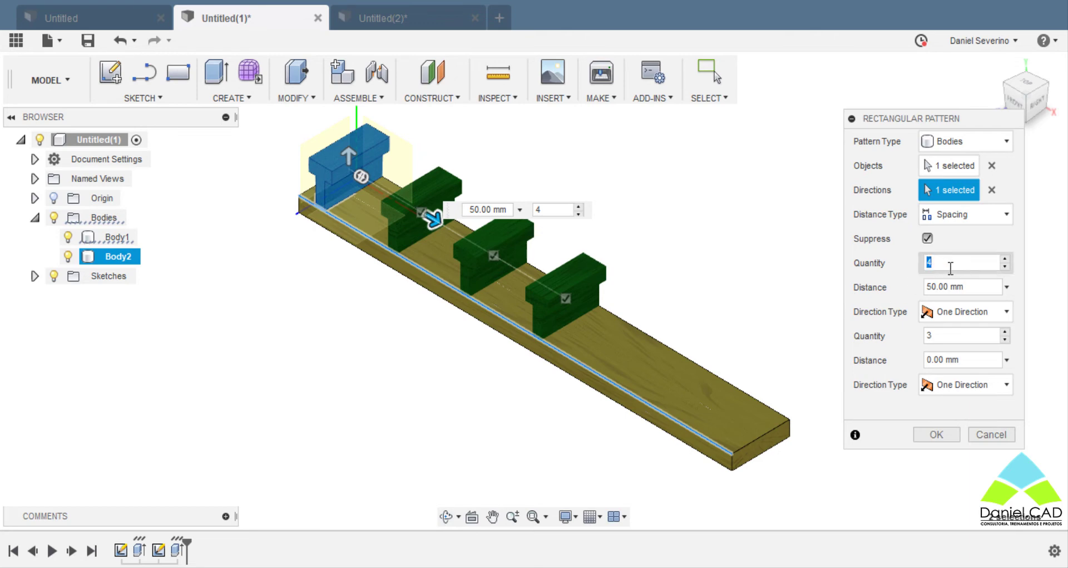
type("3")
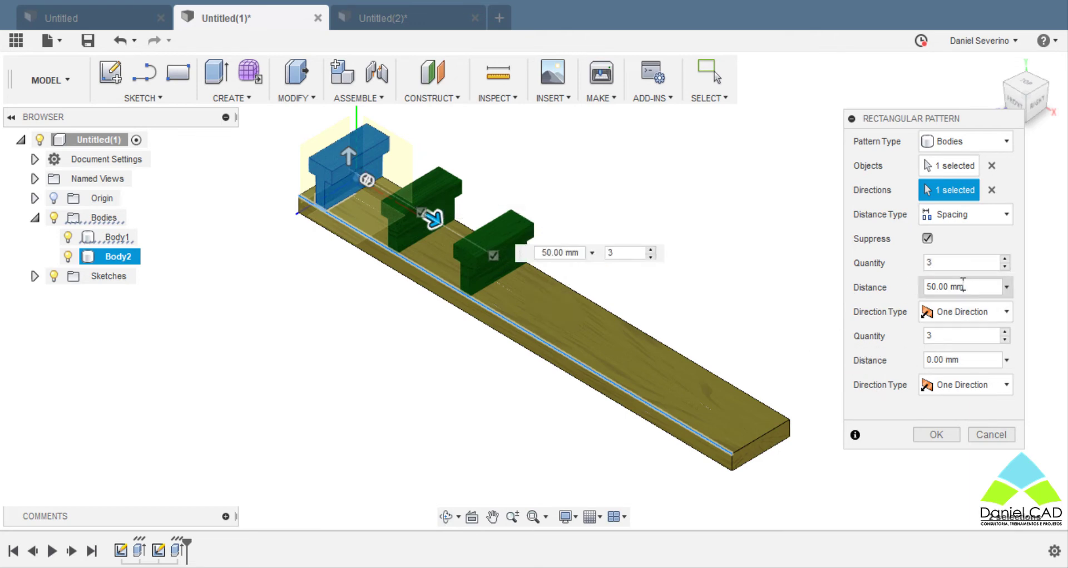
double_click(928, 286)
type("66")
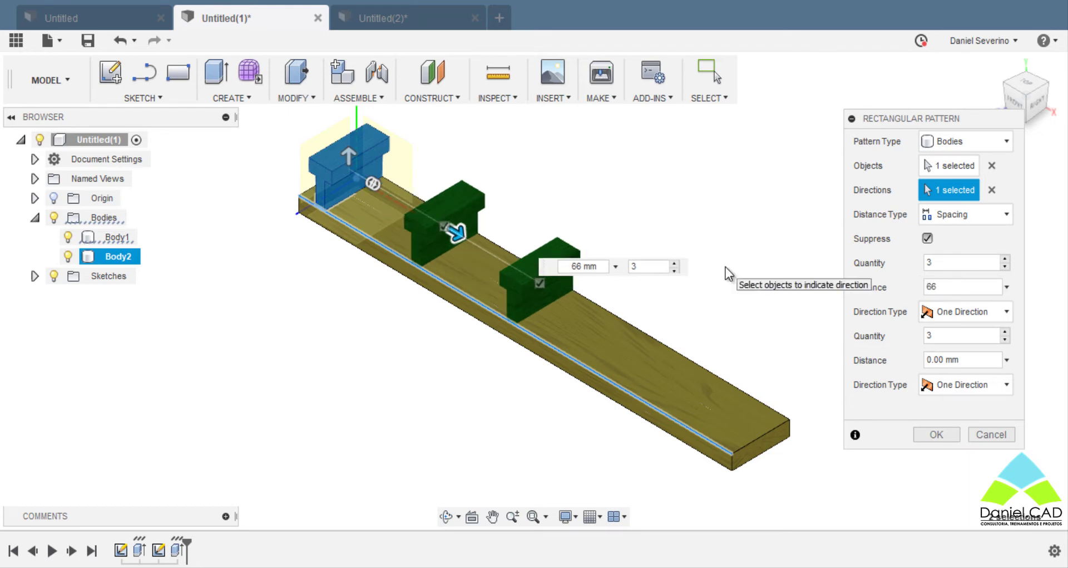
double_click(954, 287)
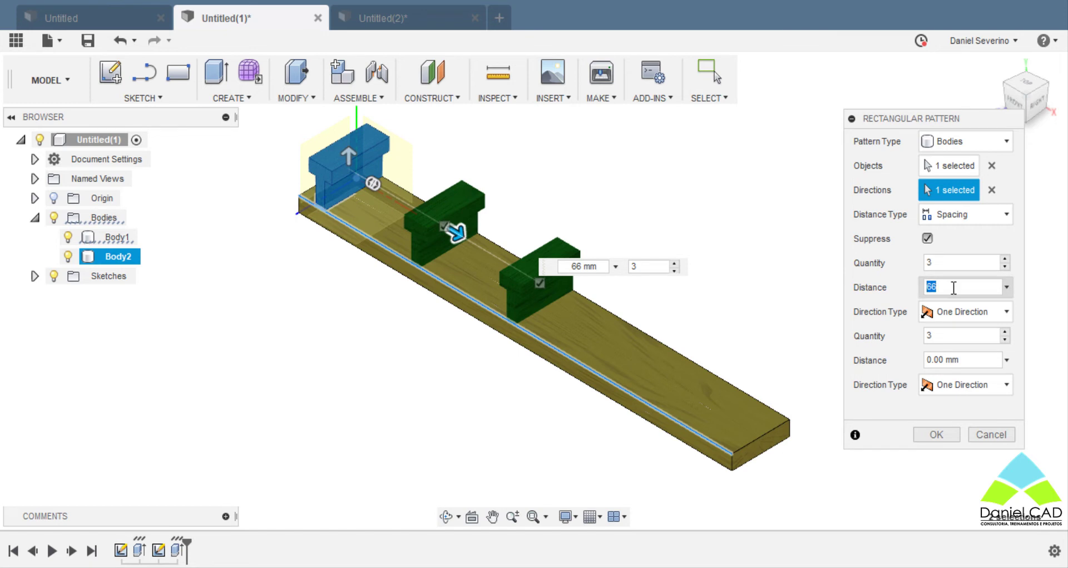
type("80")
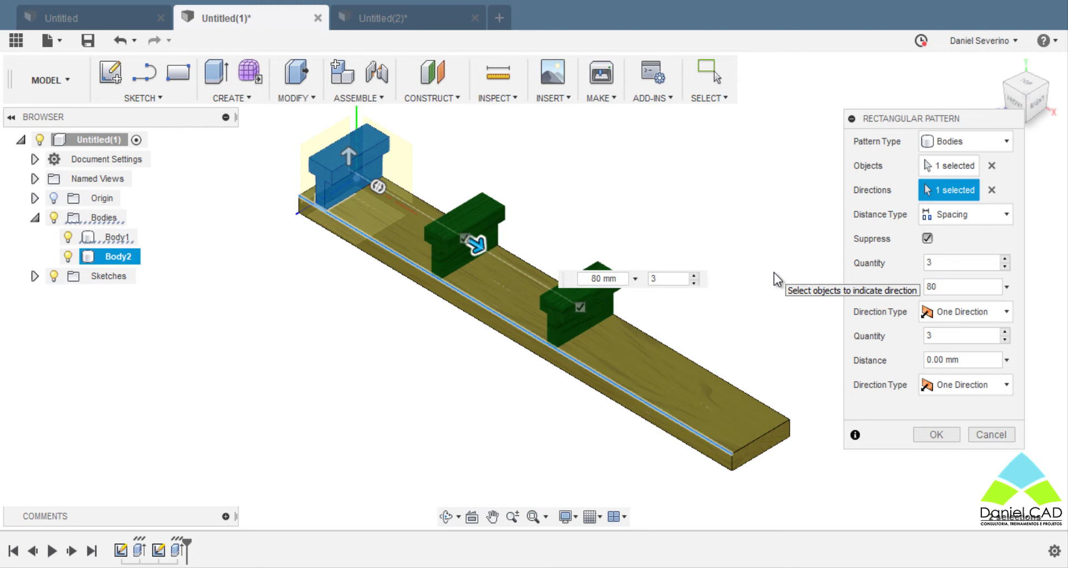
Use Extent over 270 mm with 6 copies, and set the second-direction distance to 60 mm
left_click(949, 222)
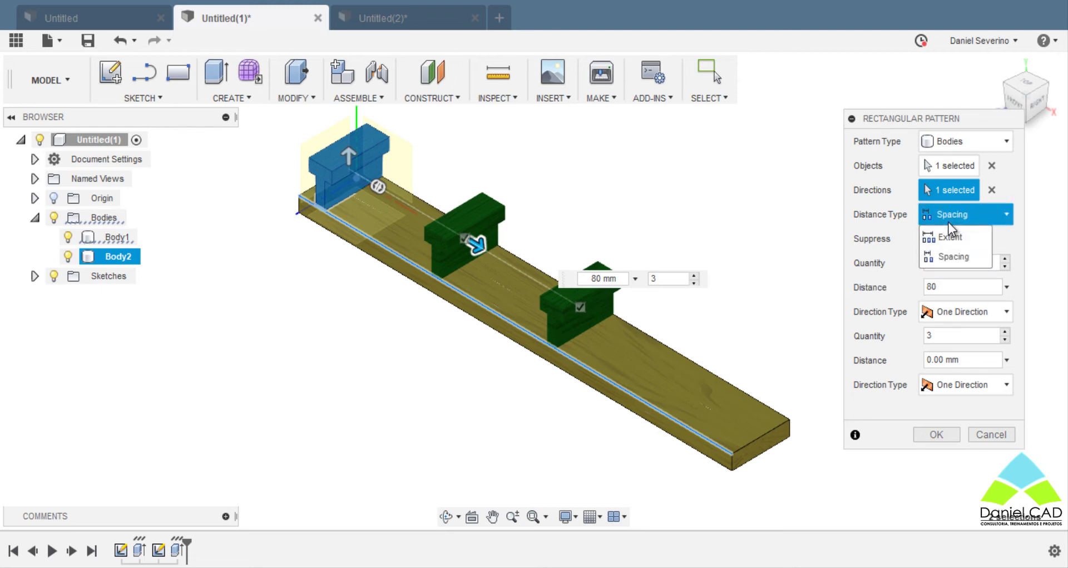
left_click(950, 239)
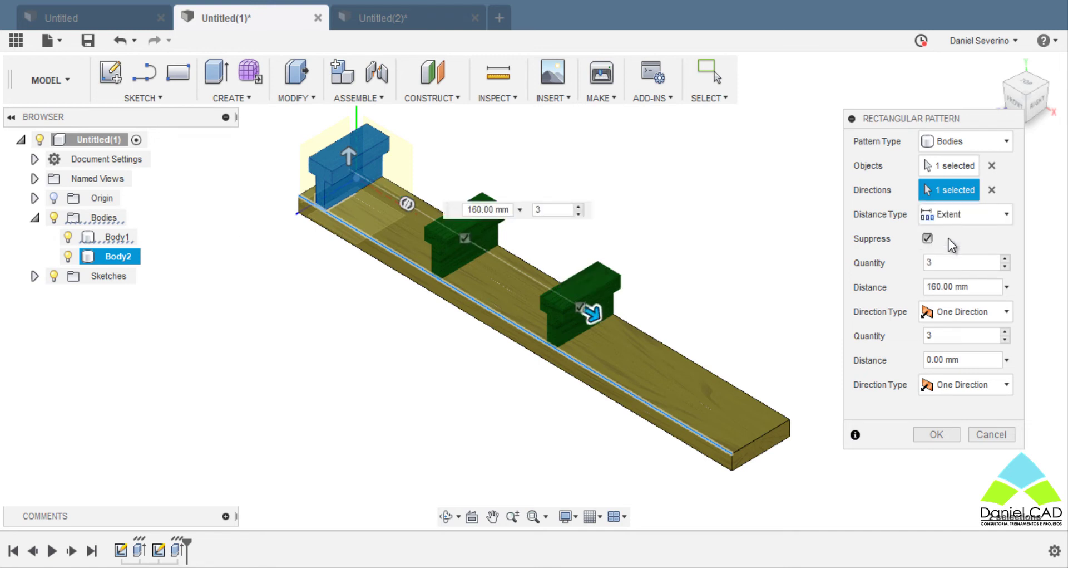
left_click(972, 288)
type("2")
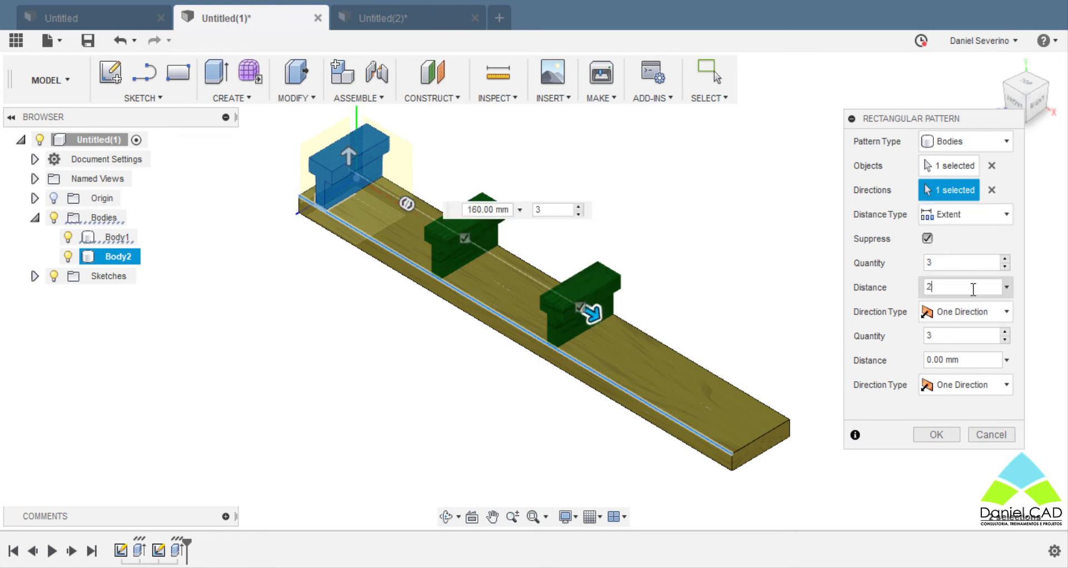
type("70")
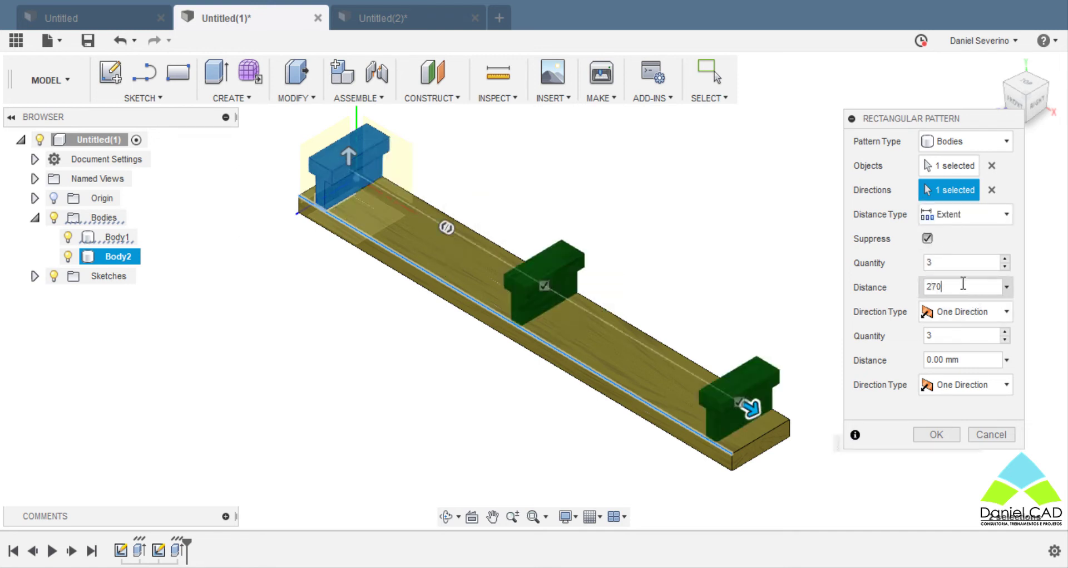
type("6")
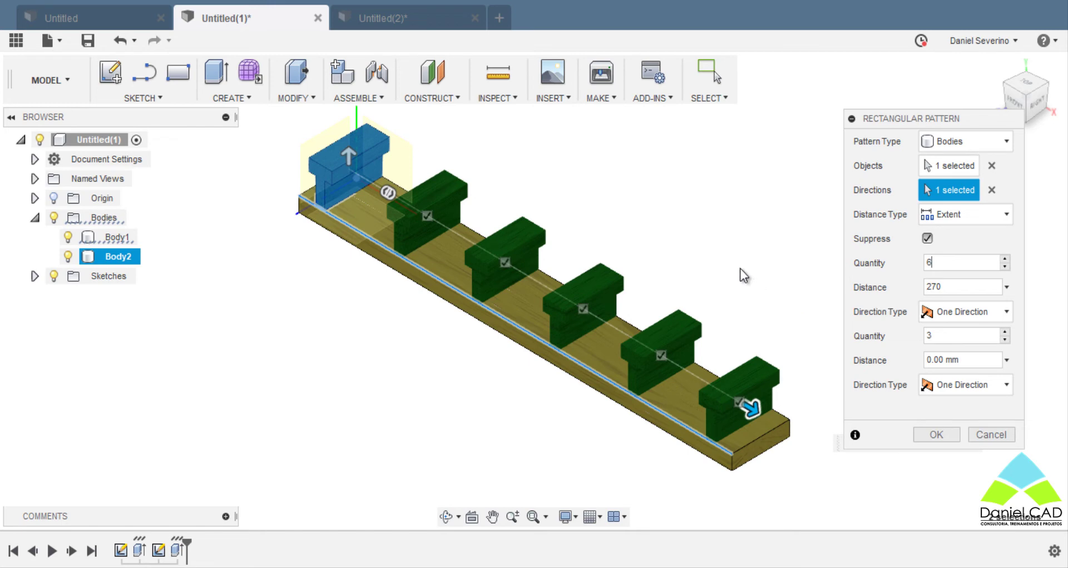
middle_click_drag(730, 267, 699, 310)
scroll(710, 309, "down", 1)
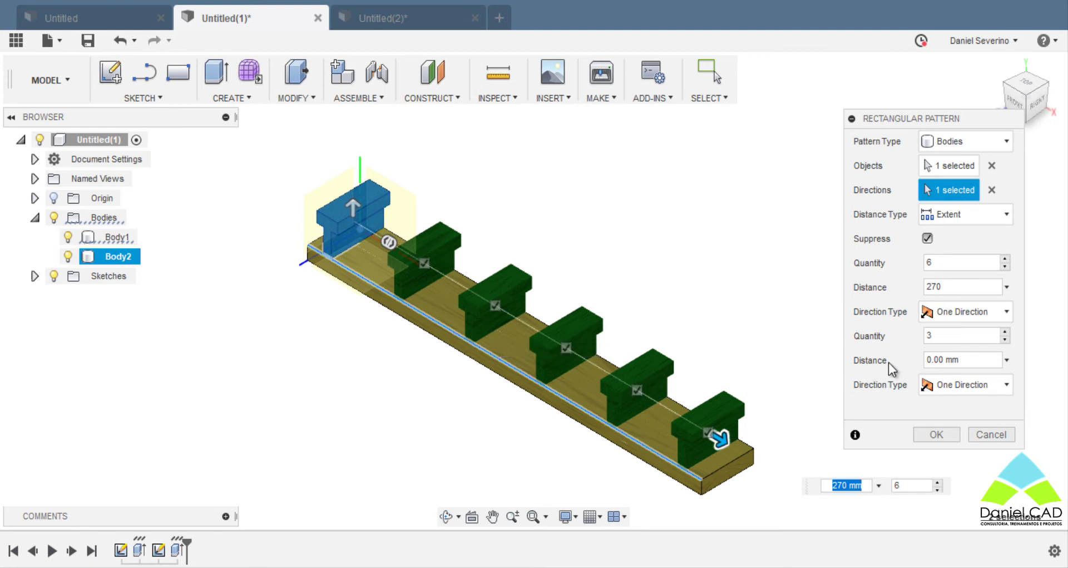
left_click_drag(968, 359, 921, 360)
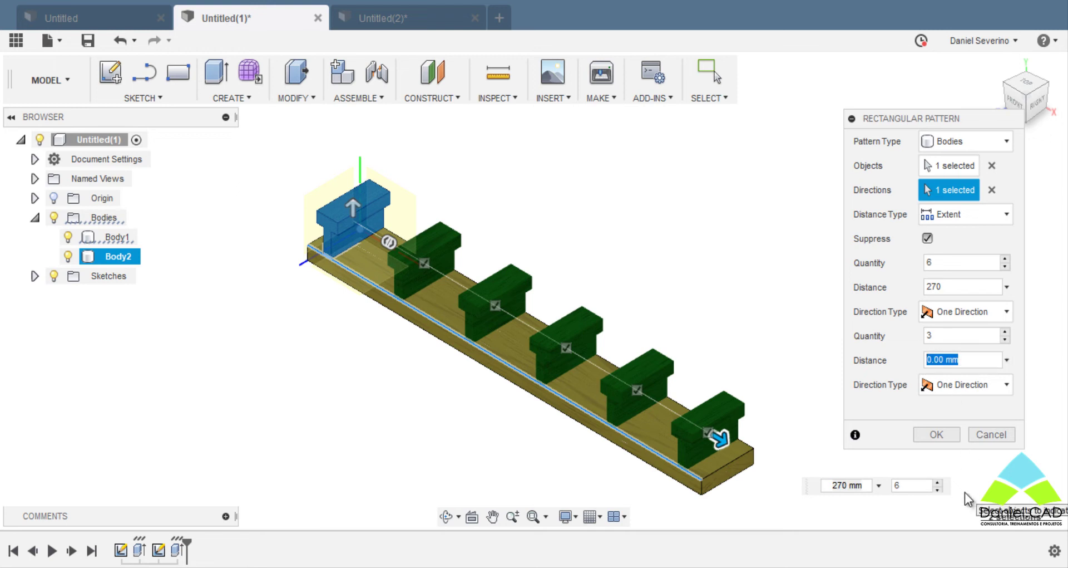
type("60")
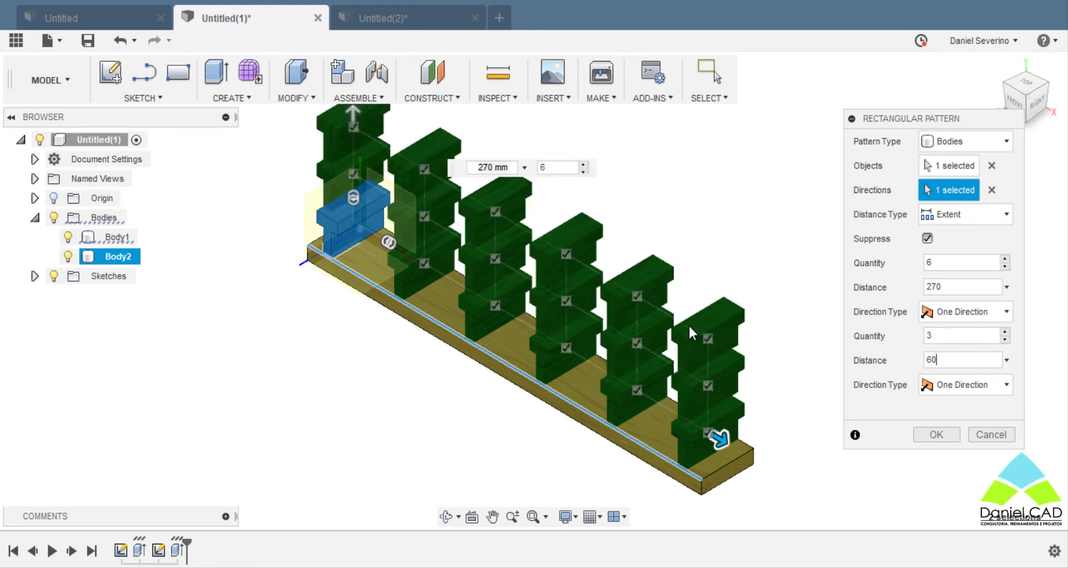
Change the second-direction distance from 60 to 80 mm
key("Tab")
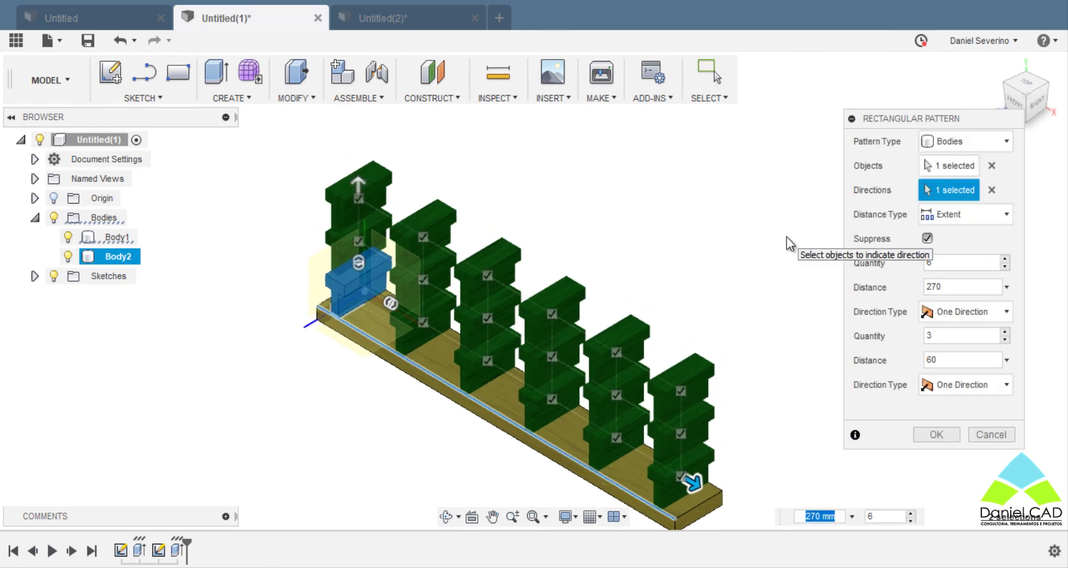
left_click(942, 361)
left_click_drag(942, 364, 927, 361)
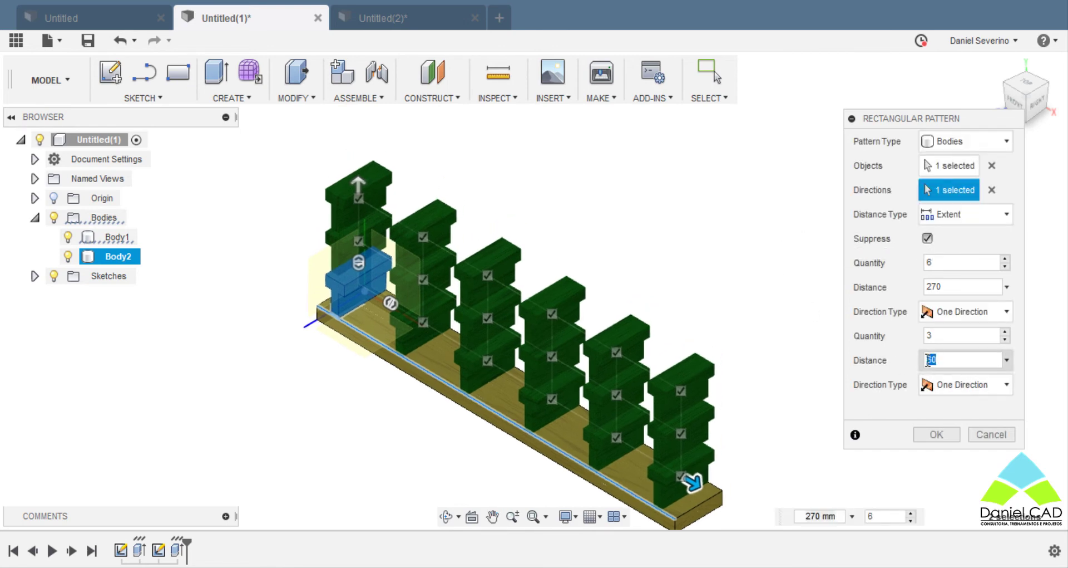
type("80")
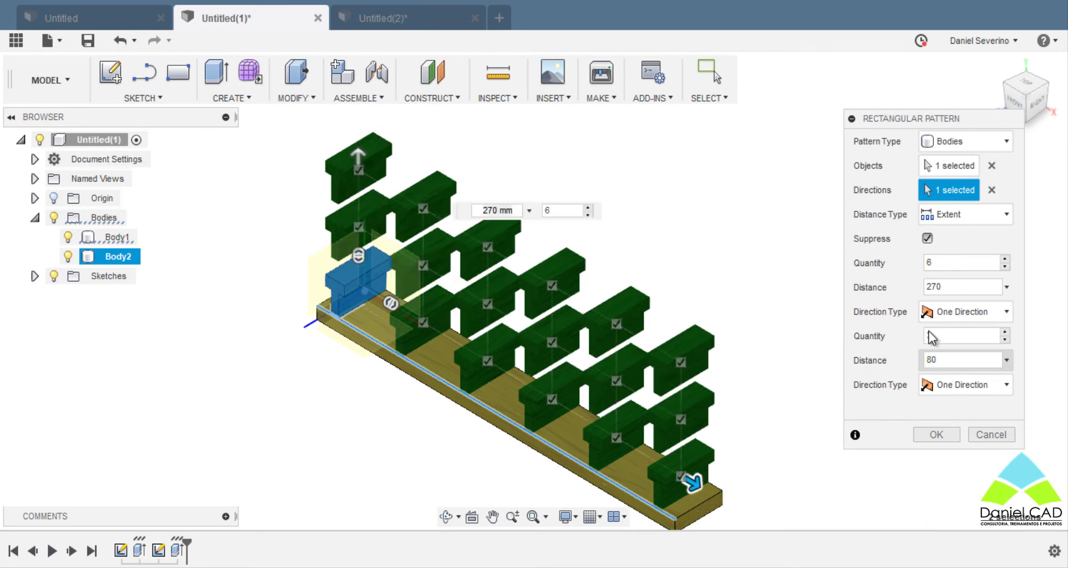
Set the second-direction quantity to 2
left_click(980, 337)
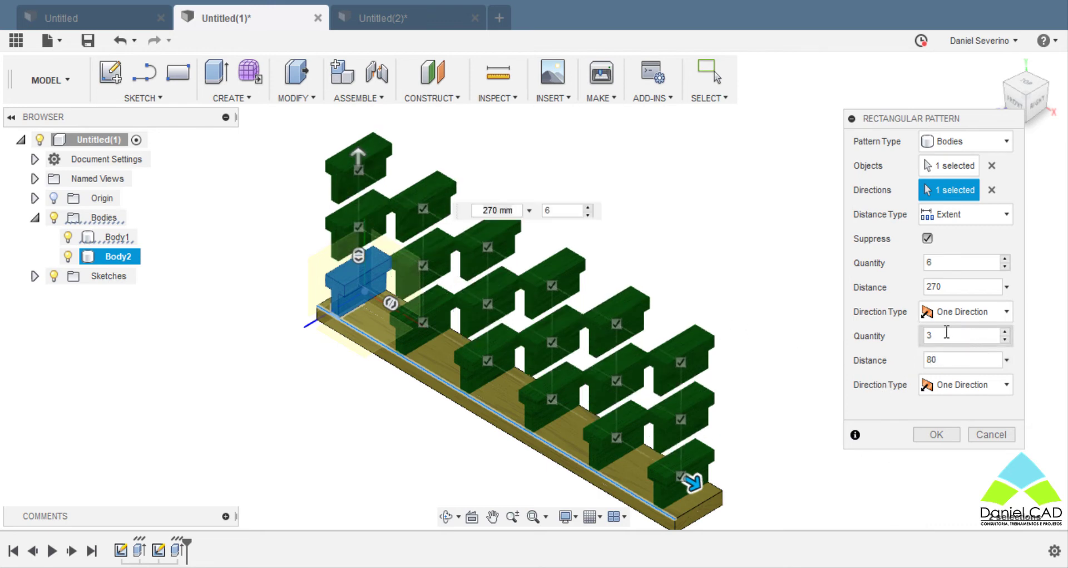
double_click(946, 335)
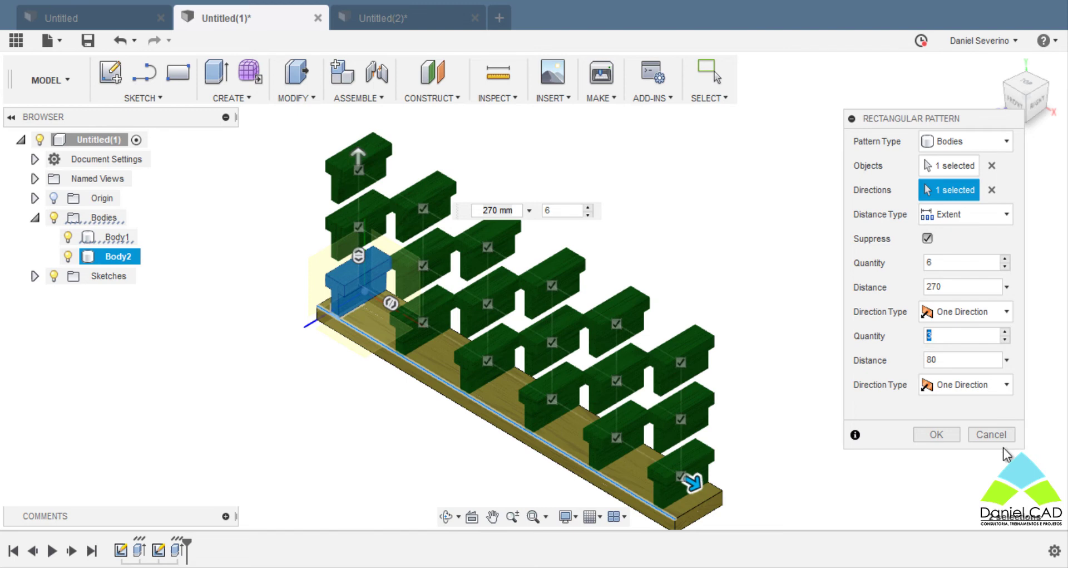
type("2")
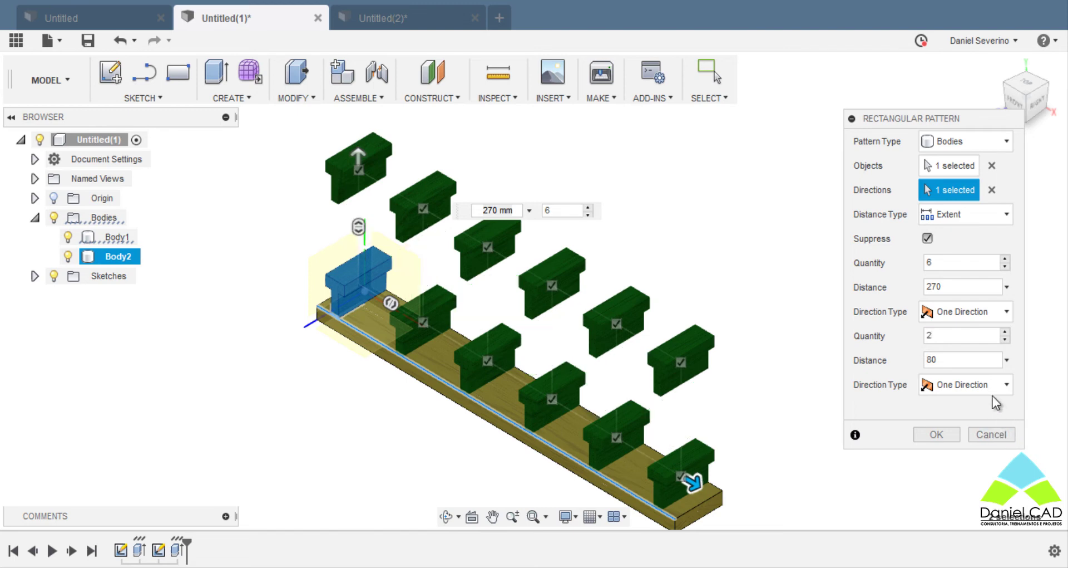
key("BackSpace")
type("6")
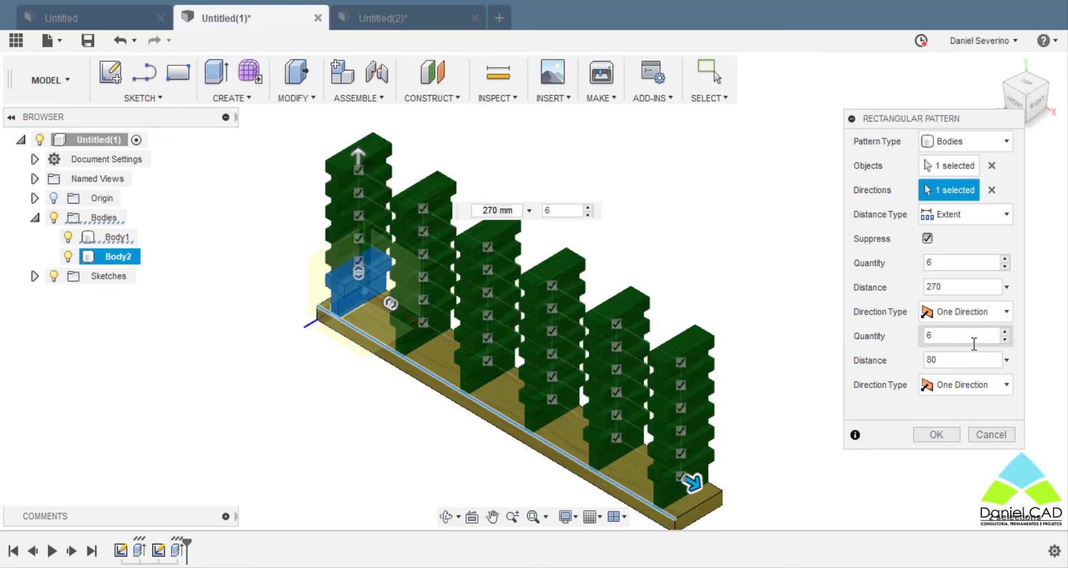
double_click(933, 336)
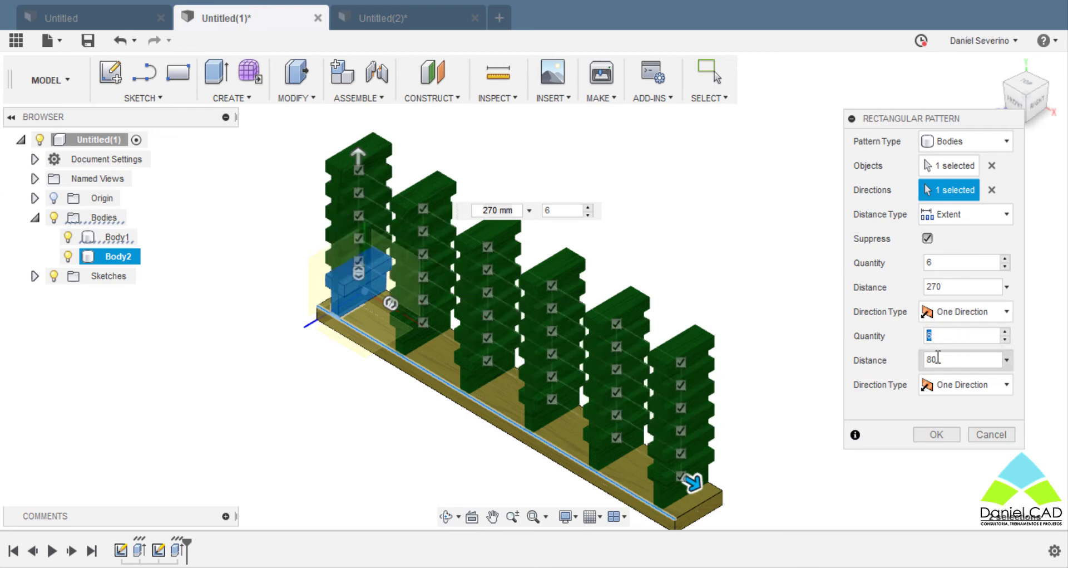
type("2")
Set the second-direction distance to 0 so the copies collapse into one row
left_click(956, 366)
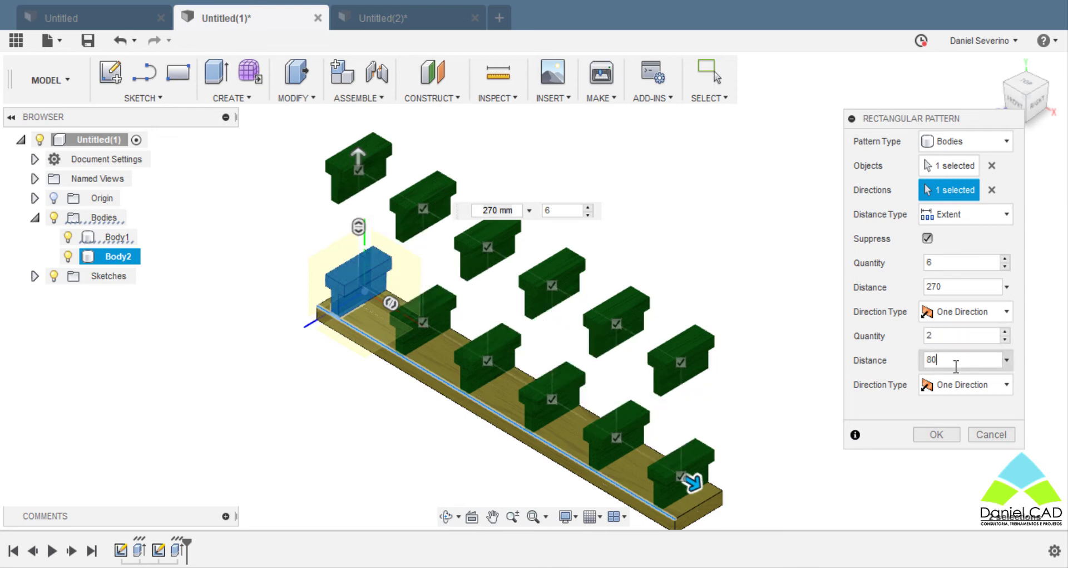
double_click(930, 360)
type("0")
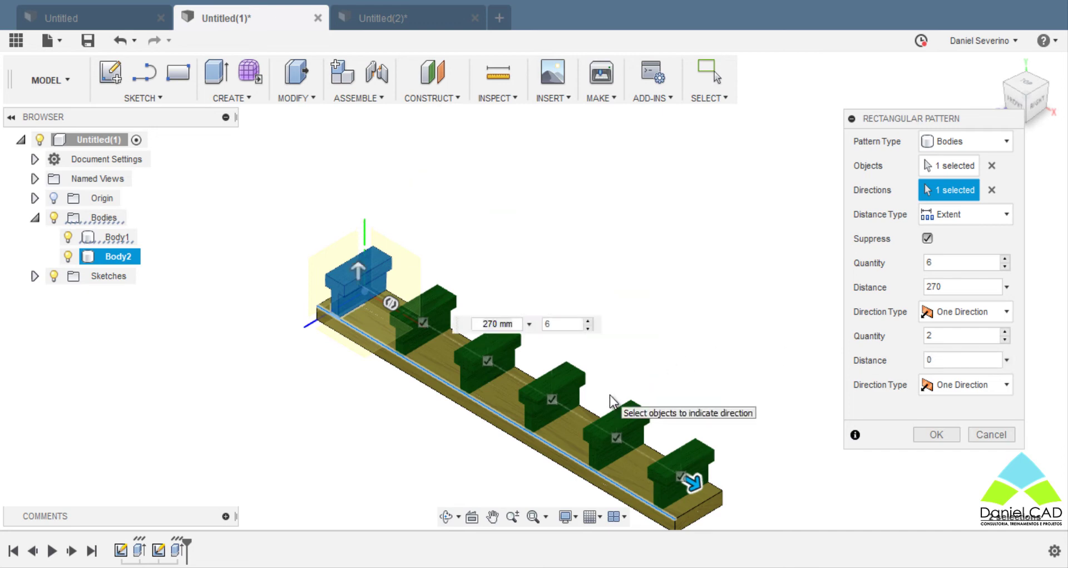
middle_click_drag(610, 395, 662, 350)
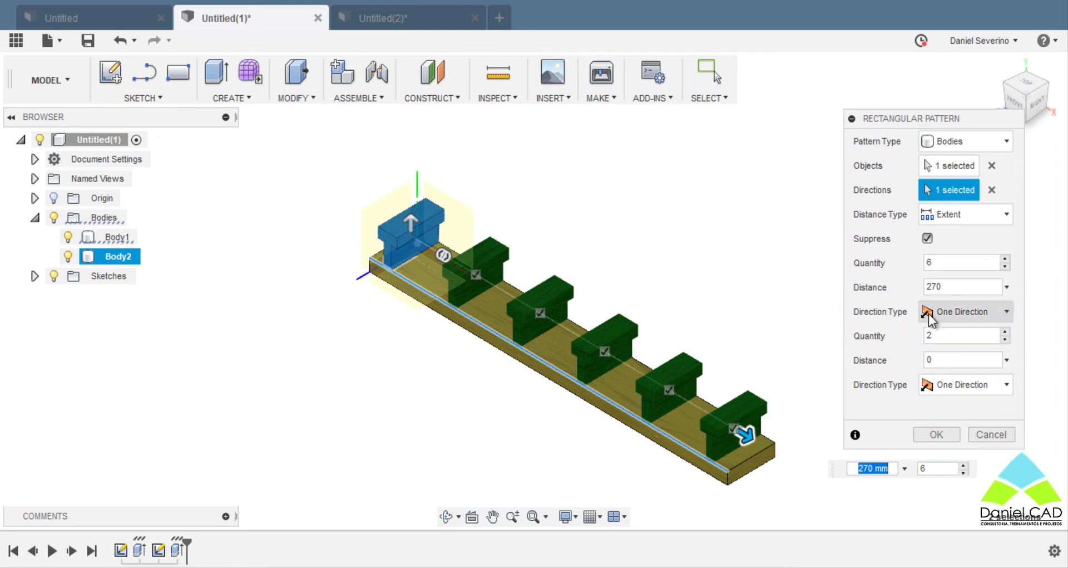
Return Direction Type to One Direction and set the first-direction quantity to 6
left_click(928, 316)
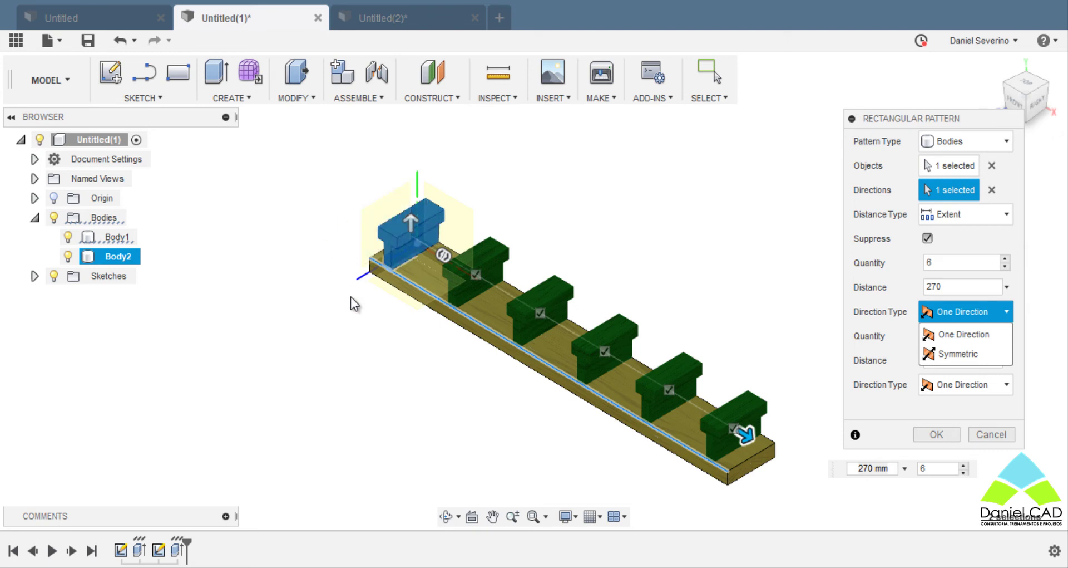
left_click(969, 349)
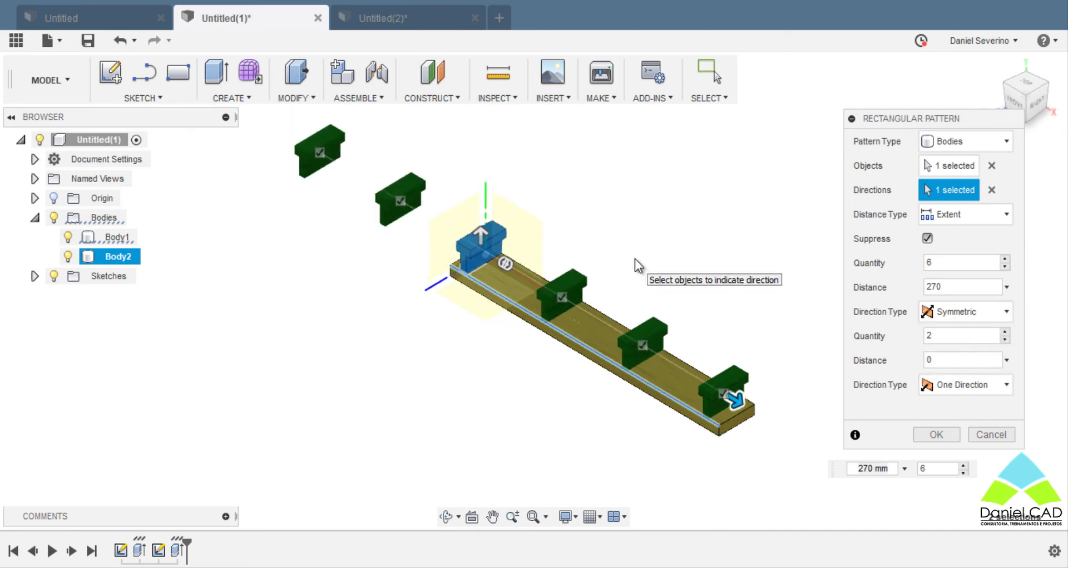
scroll(632, 334, "down", 1)
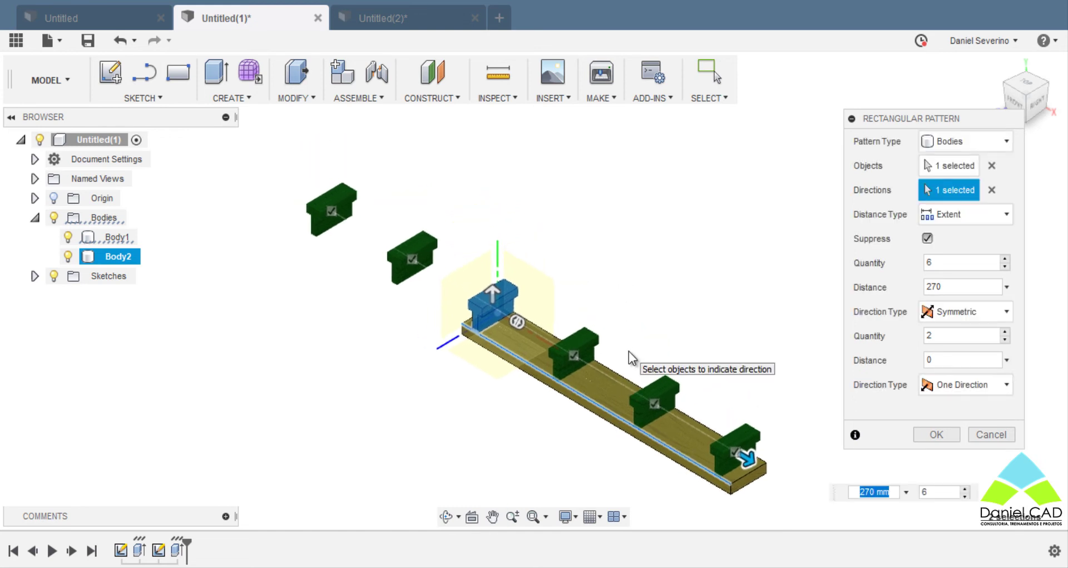
double_click(931, 262)
type("5")
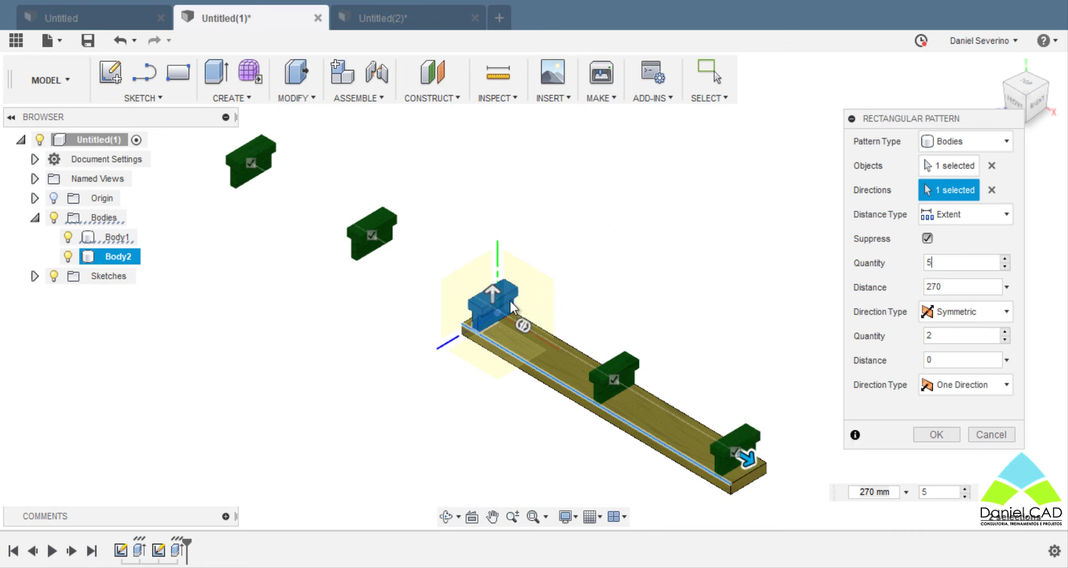
left_click(960, 312)
left_click(963, 335)
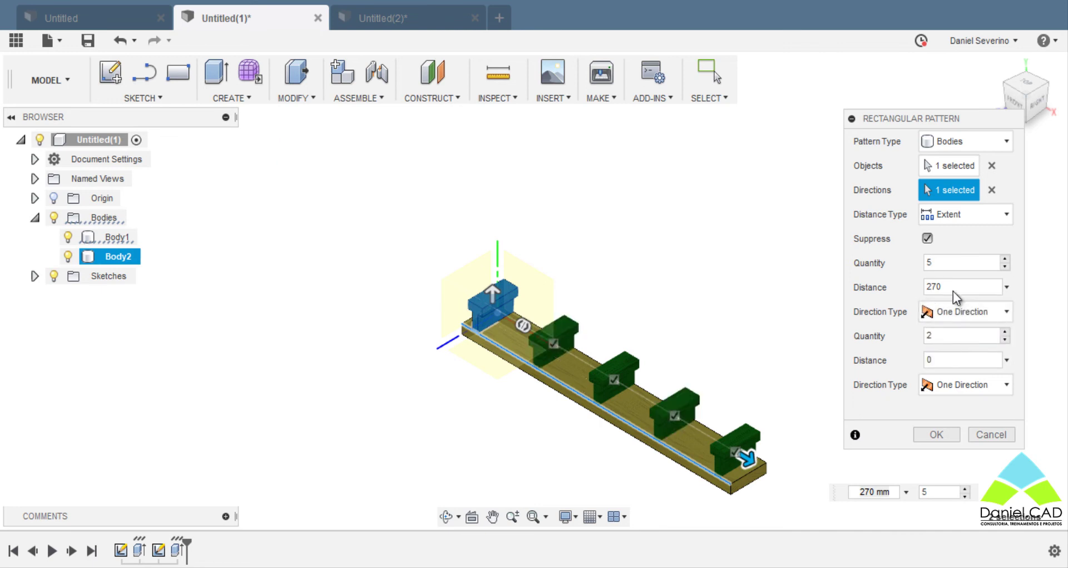
double_click(929, 263)
type("6")
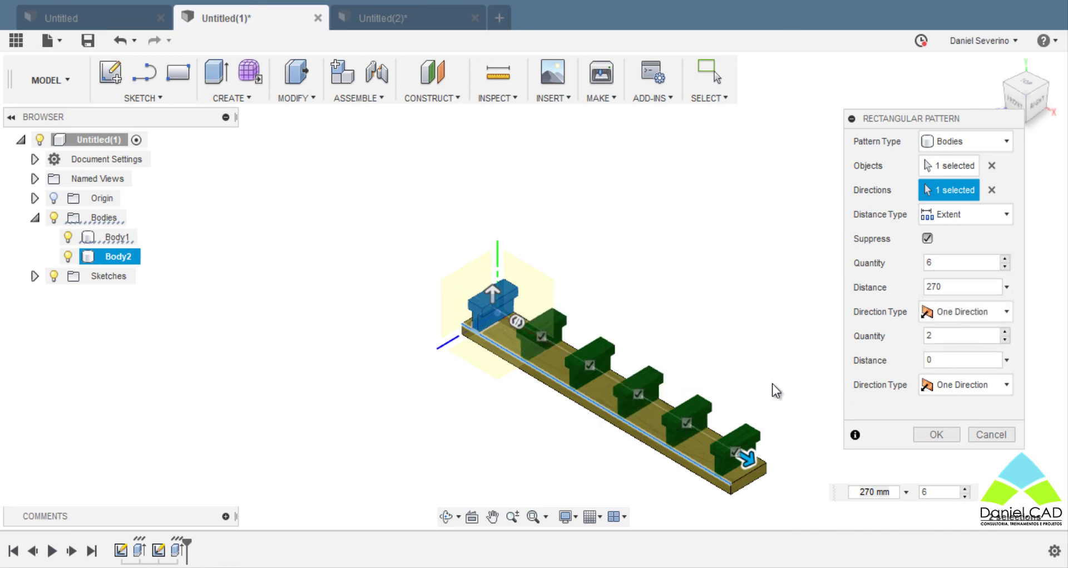
scroll(740, 389, "up", 2)
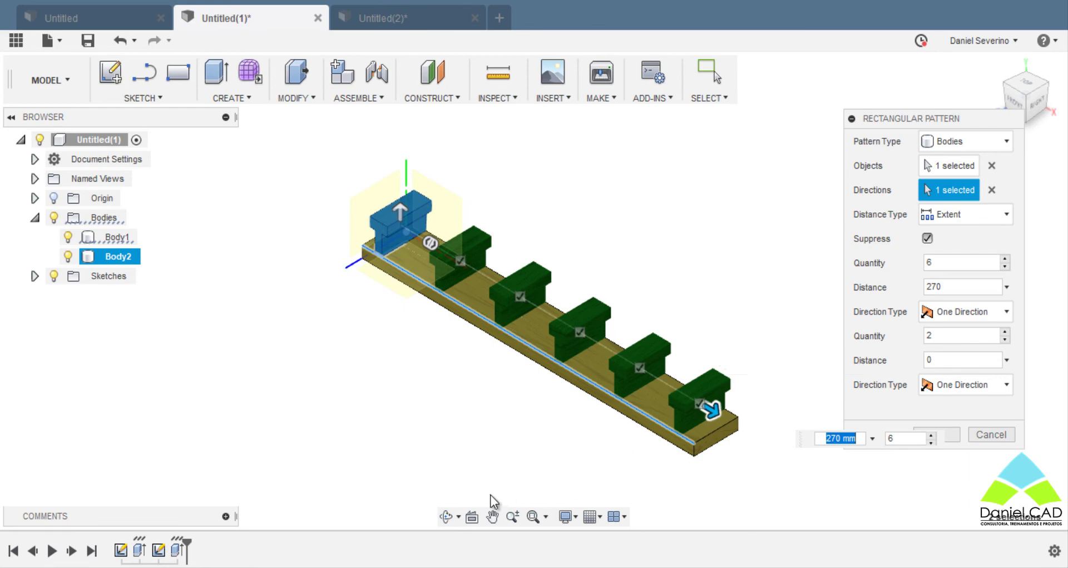
scroll(409, 432, "up", 1)
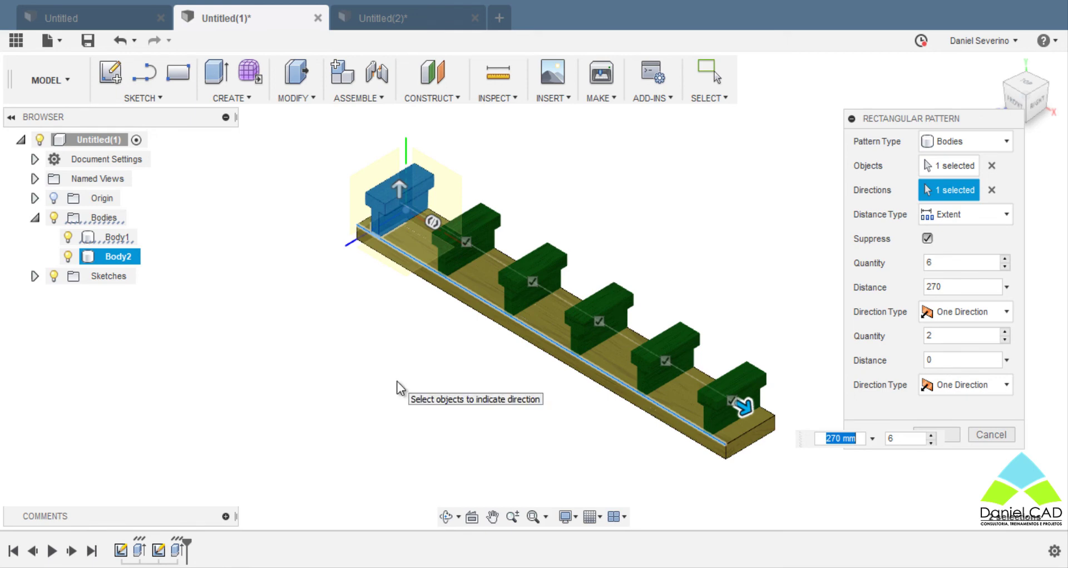
Suppress and restore the third and fifth T-block copies, then commit the six-block pattern
left_click(532, 281)
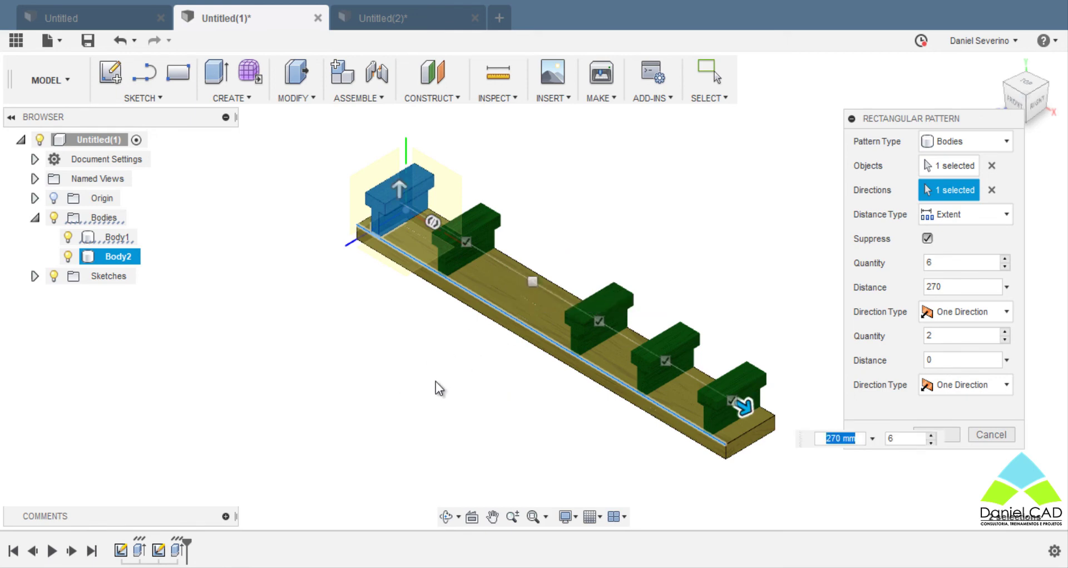
left_click(665, 359)
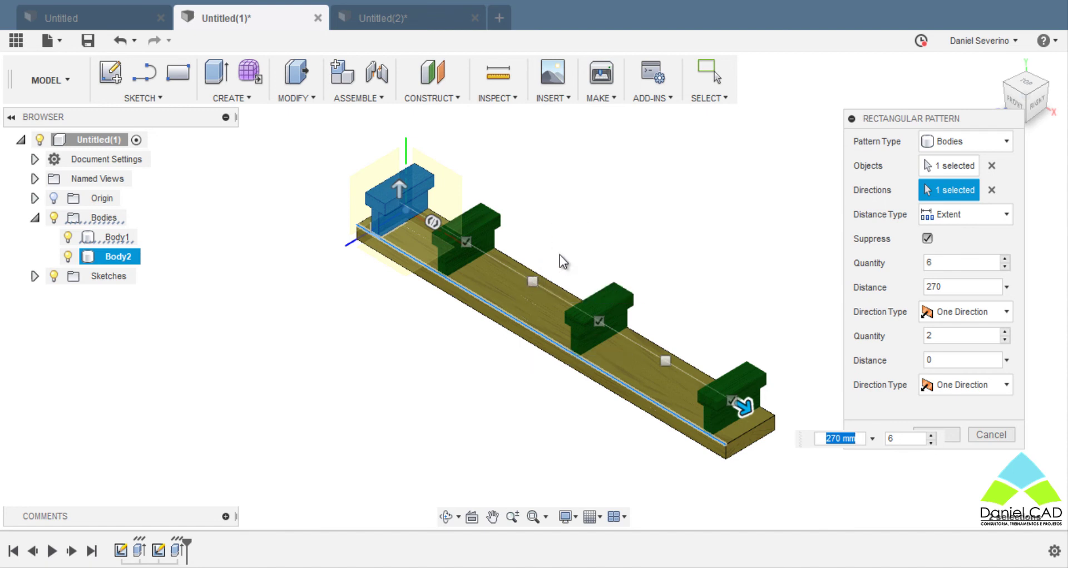
key("Tab")
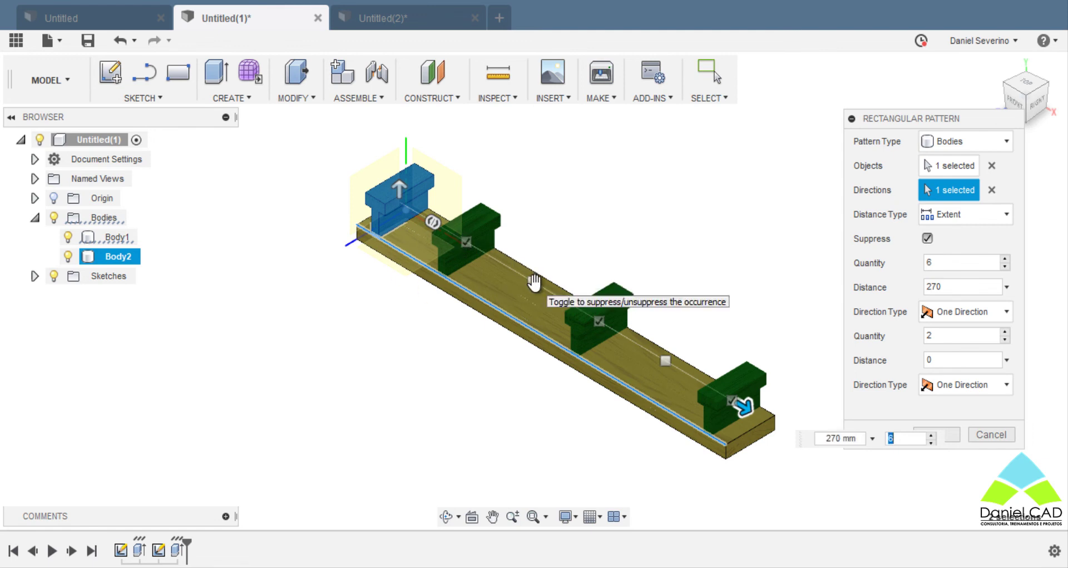
left_click(666, 360)
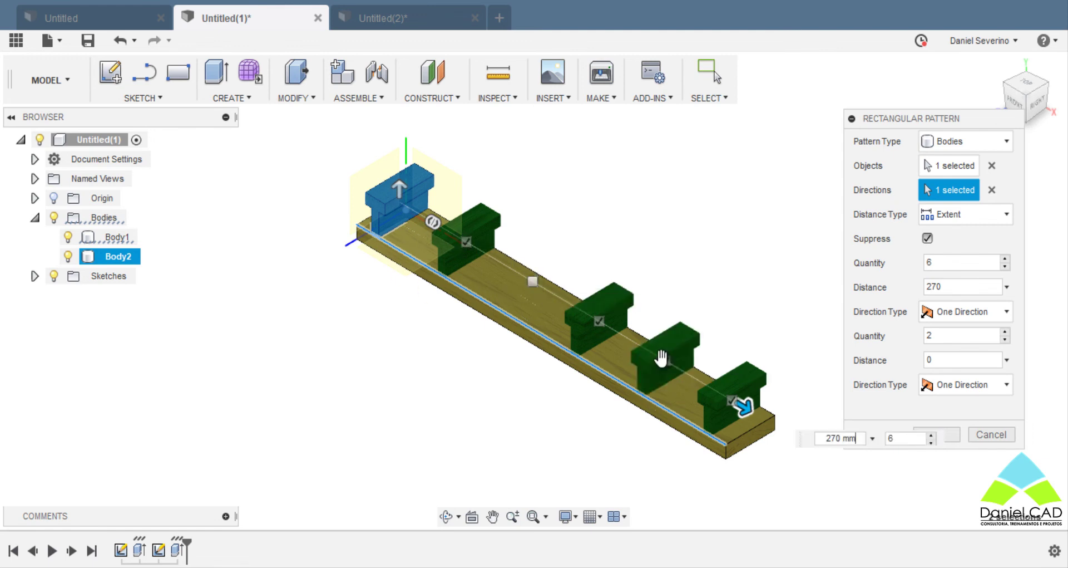
left_click(532, 281)
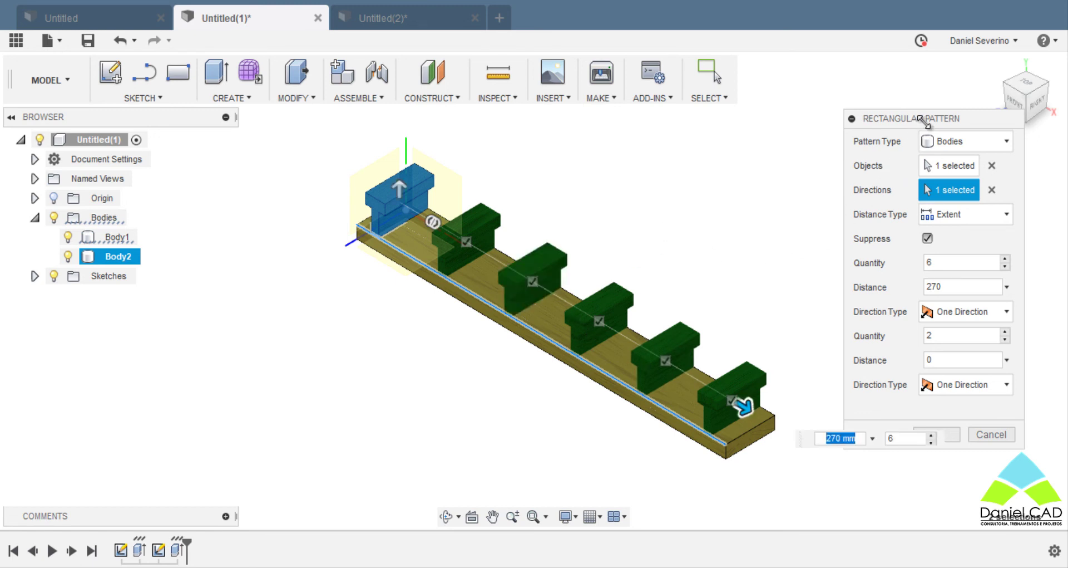
left_click_drag(923, 120, 923, 100)
left_click(947, 414)
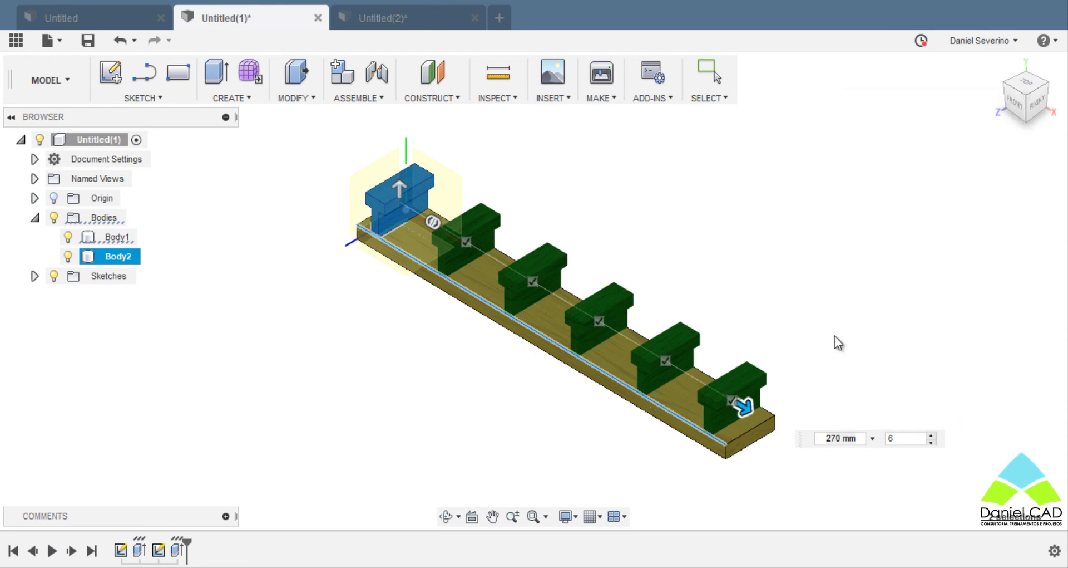
Select the patterned bodies Body3 through Body7 in the browser, then clear the selection
mouse_move(710, 357)
middle_mouse_down("shift")
mouse_move(579, 442)
mouse_move(356, 380)
middle_mouse_up("shift")
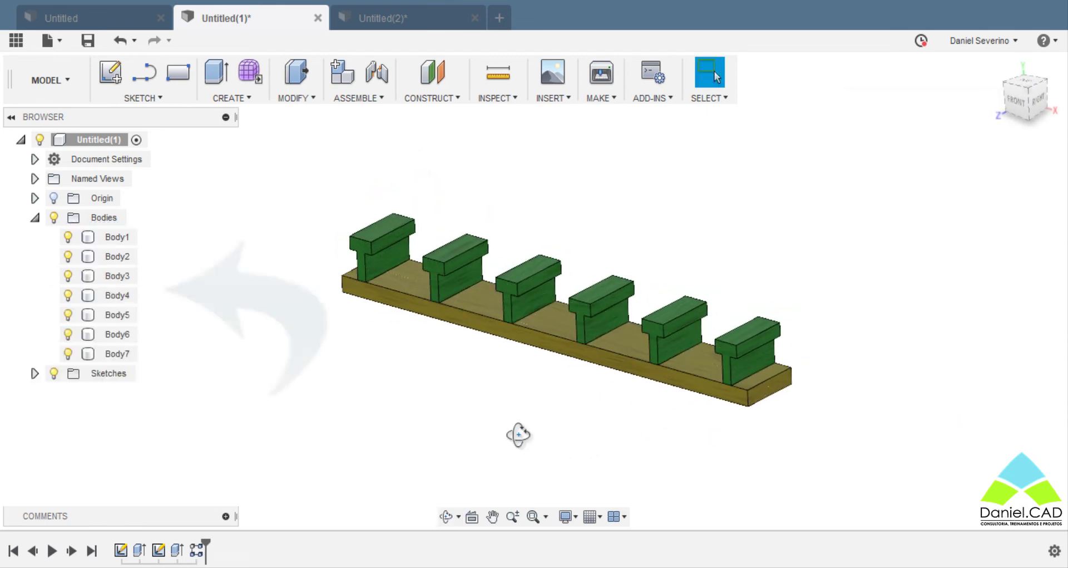
left_click(125, 275)
left_click(119, 355, "shift")
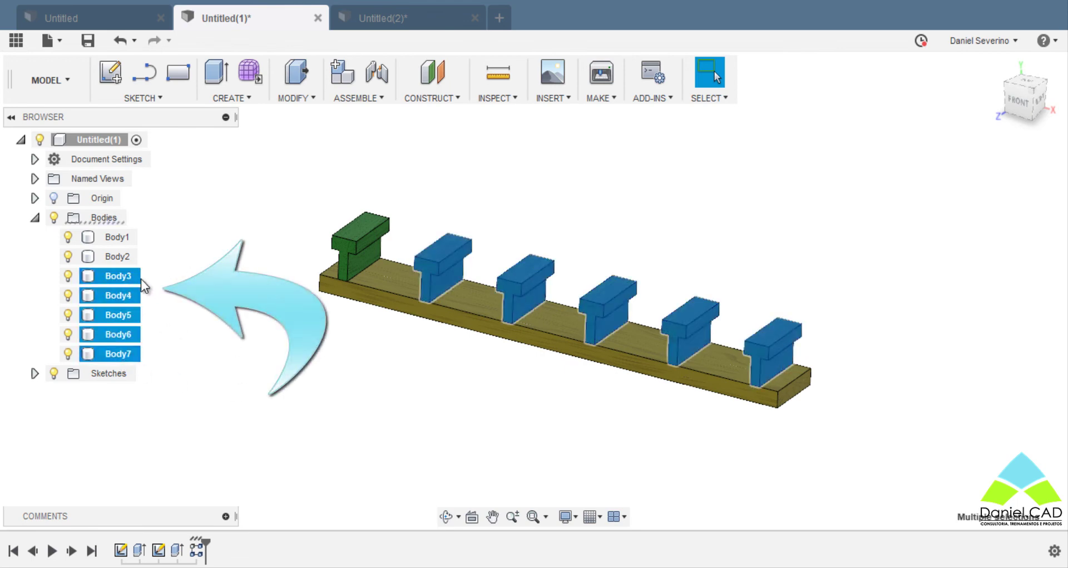
left_click(238, 382)
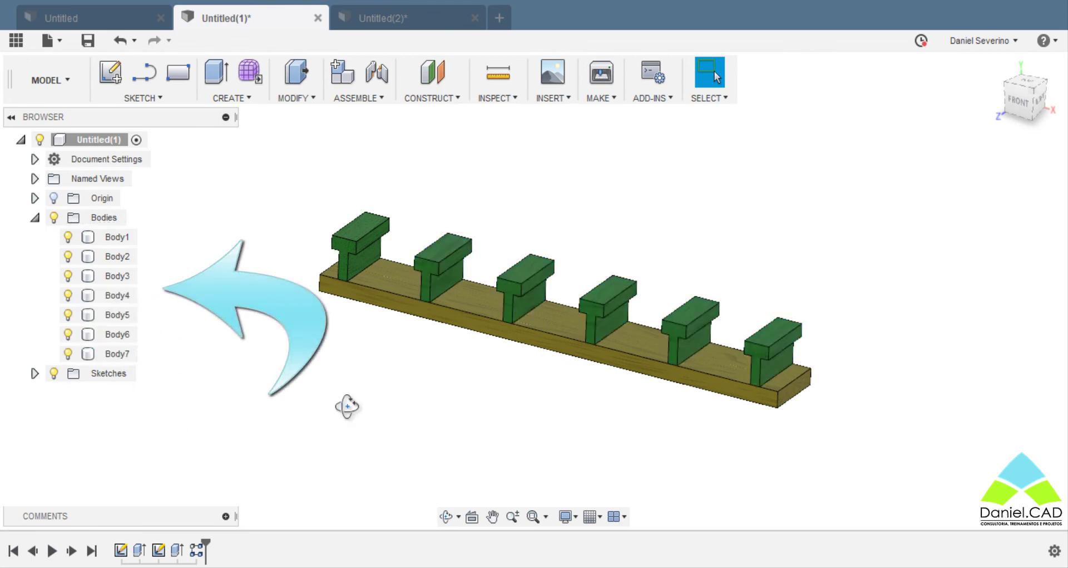
Open the rectangular pattern feature from the timeline with Edit Feature
left_click(198, 551)
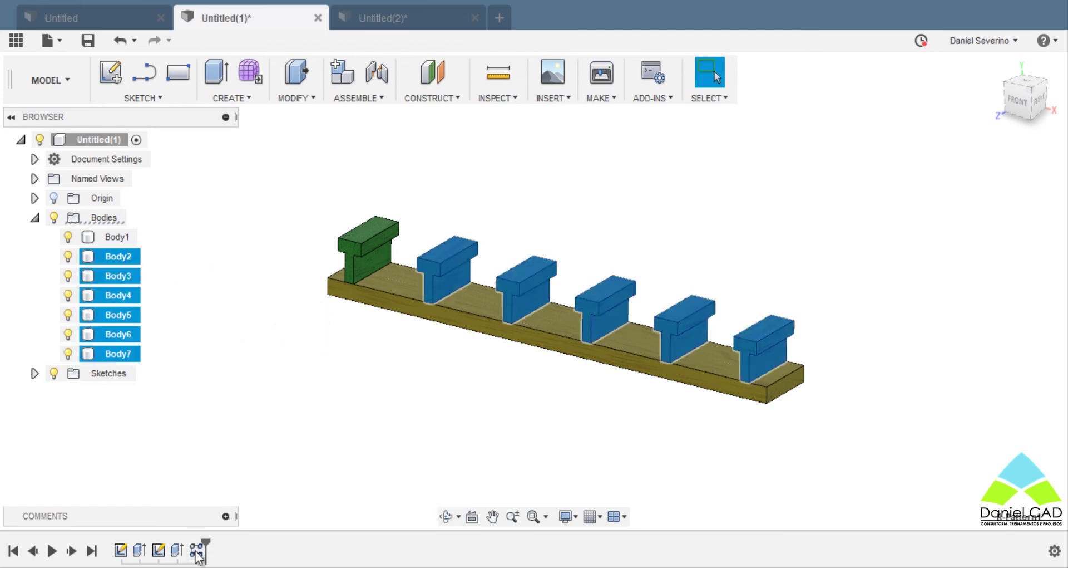
right_click(197, 551)
left_click(268, 400)
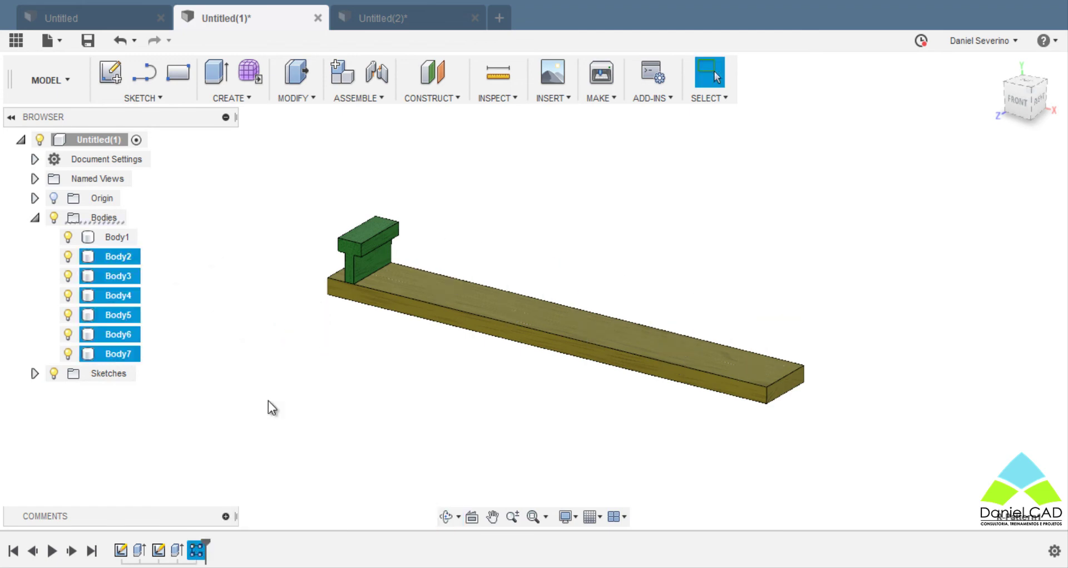
Change the pattern quantity from 6 to 3, then undo back to six T-blocks
double_click(946, 243)
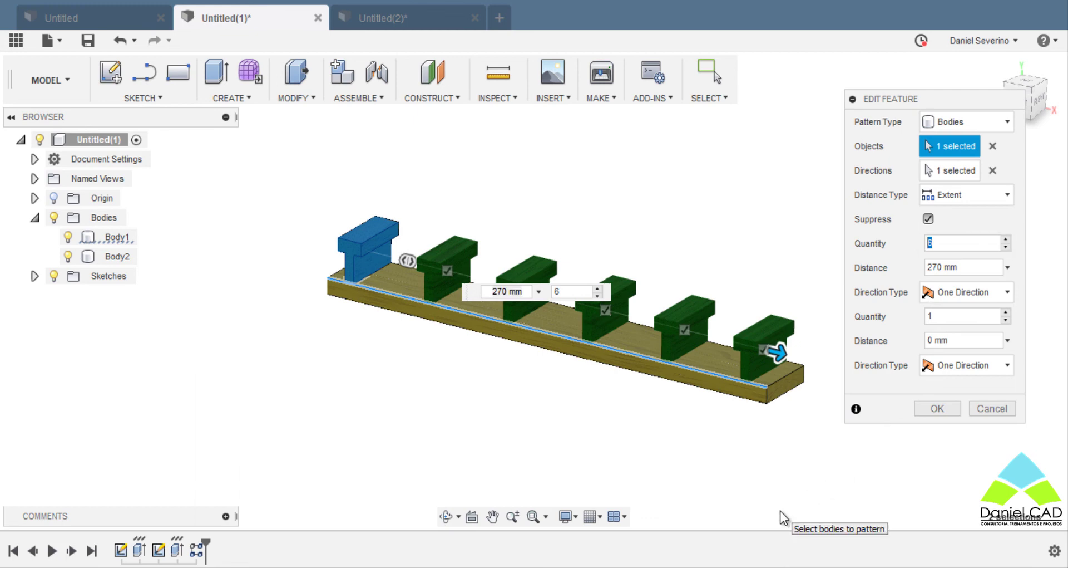
type("3")
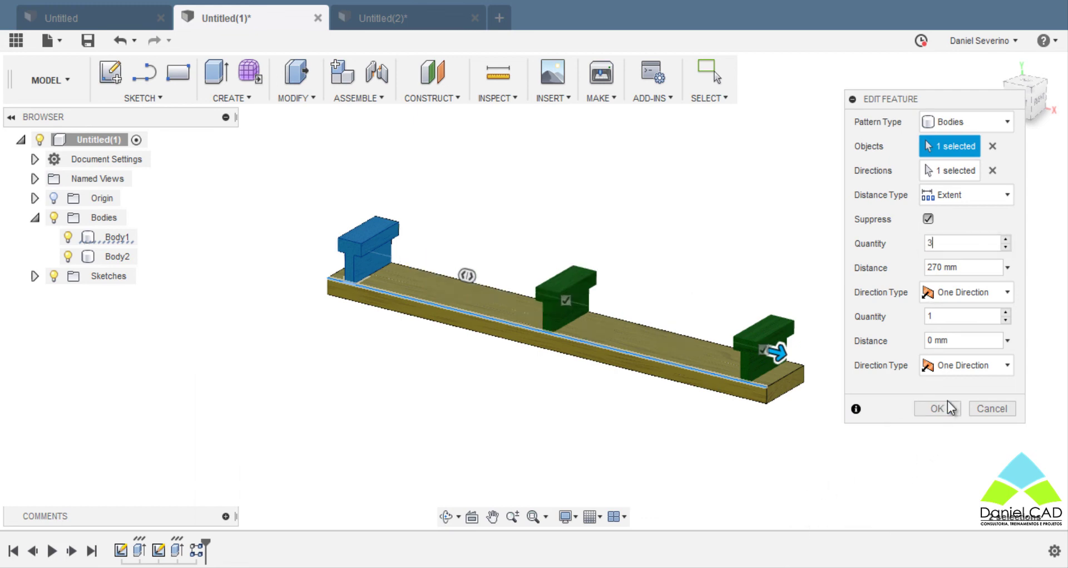
left_click(947, 407)
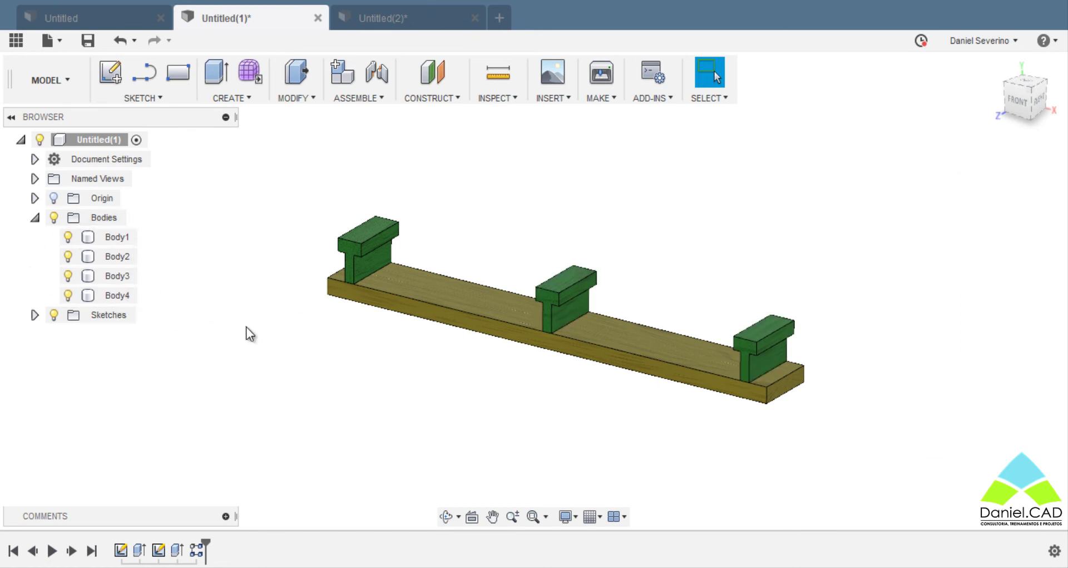
key("ctrl+z")
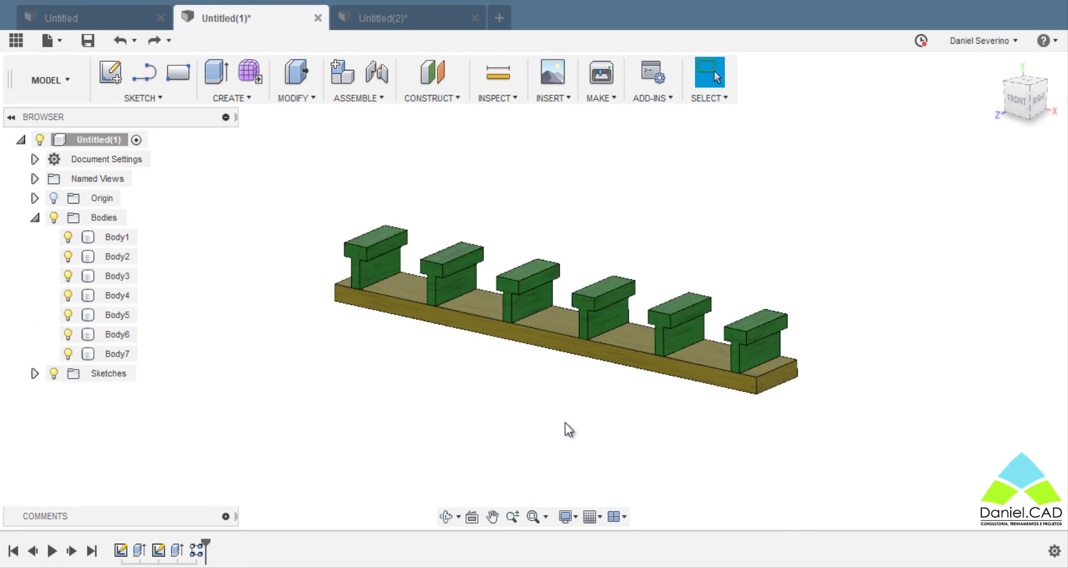